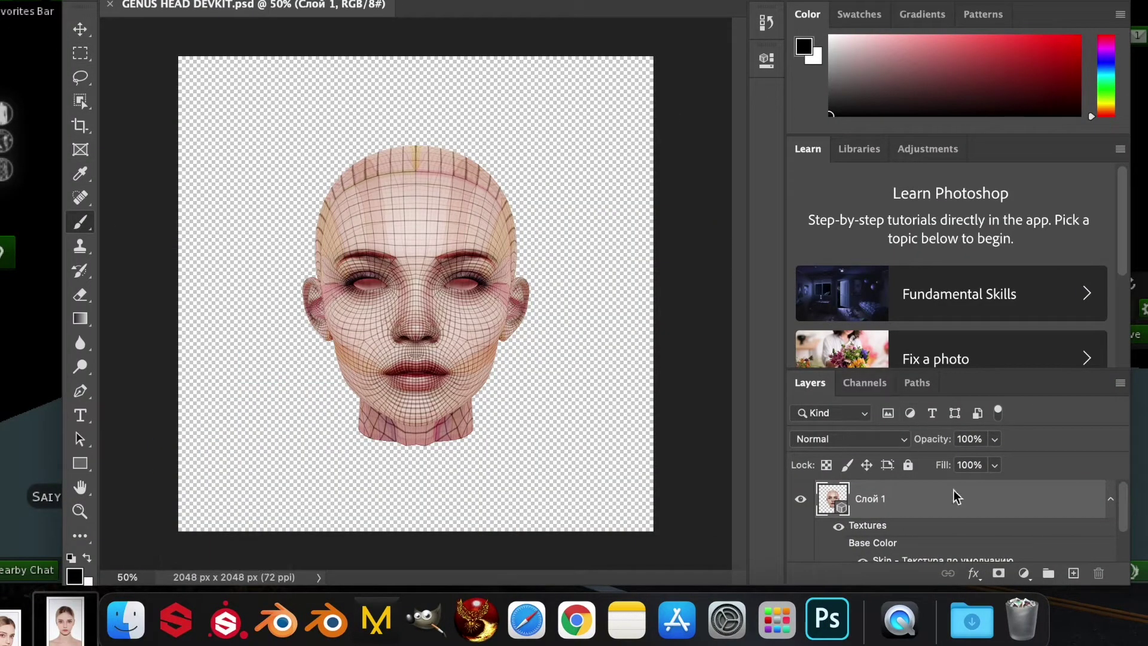
# - Open the head model's skin texture document, add a new empty layer at the top, and return to the head document
pyautogui.press('v')
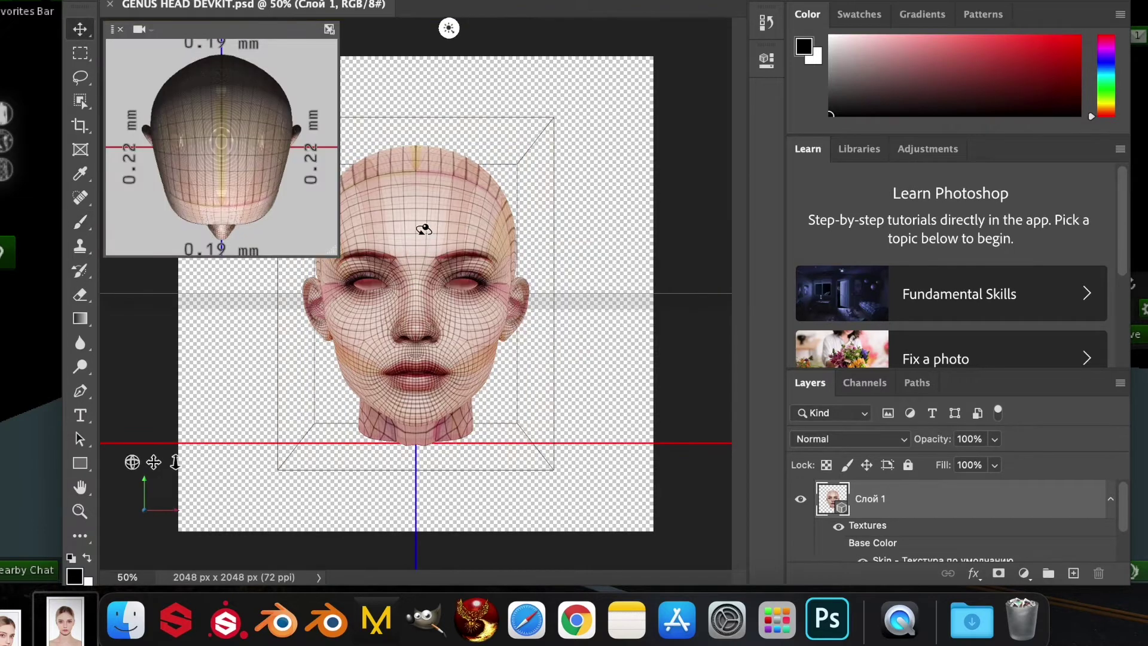
pyautogui.click(443, 243)
pyautogui.click(477, 268)
pyautogui.click(550, 208)
pyautogui.click(571, 224)
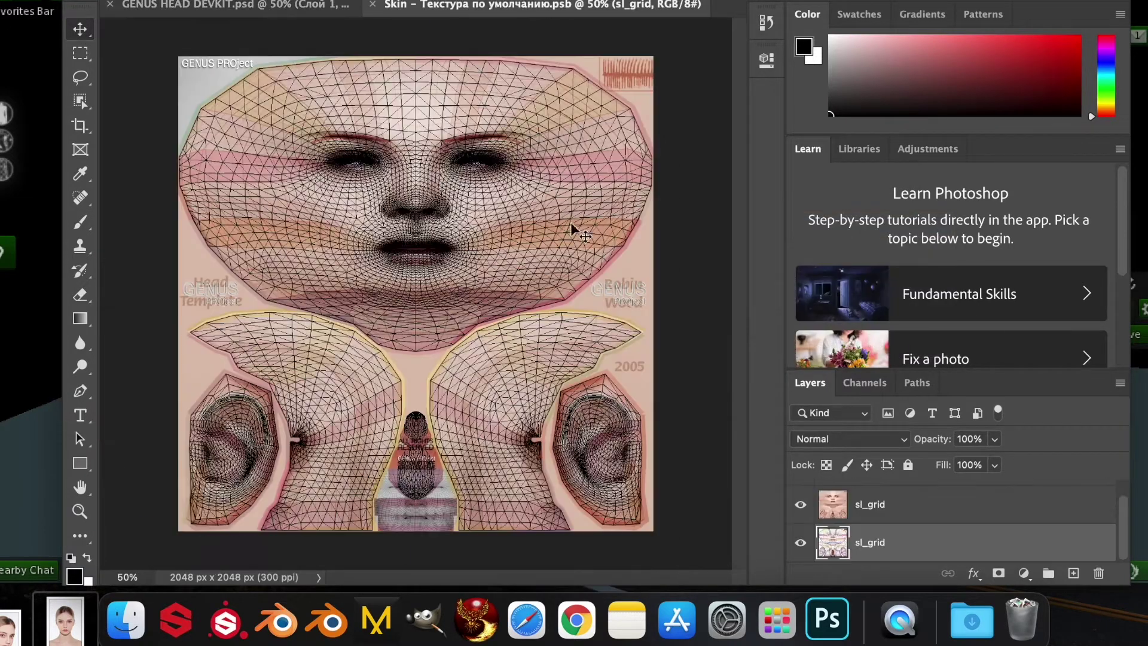
pyautogui.hotkey('ctrl', 's')
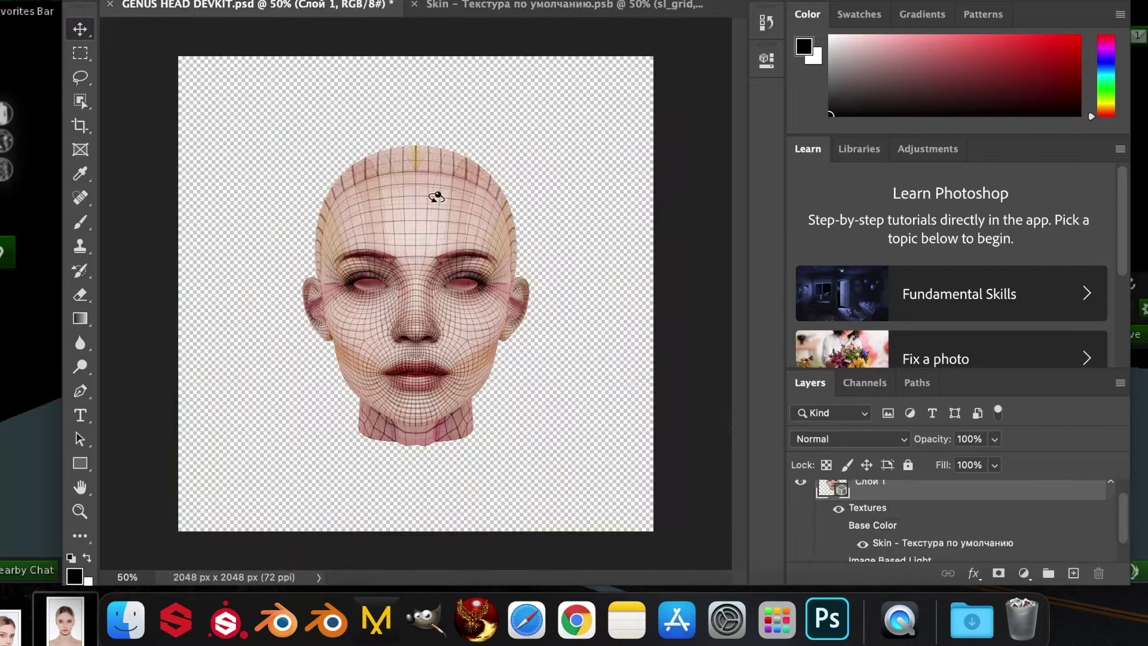
pyautogui.click(1073, 572)
pyautogui.moveTo(914, 528); pyautogui.dragTo(880, 483)
pyautogui.click(232, 4)
# - Place the front-view portrait photo over the head model and lower its opacity to 77%
pyautogui.moveTo(52, 623); pyautogui.dragTo(364, 454)
pyautogui.moveTo(475, 377); pyautogui.dragTo(582, 483)
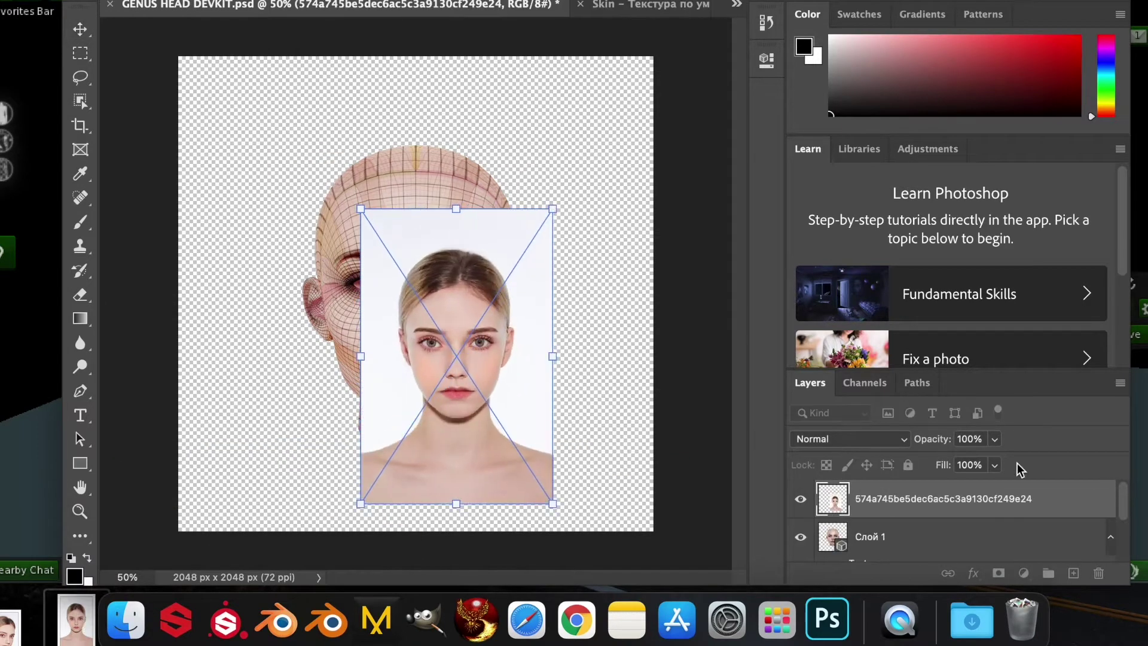
pyautogui.click(994, 439)
pyautogui.moveTo(995, 460); pyautogui.dragTo(974, 461)
# - Enlarge and stretch the portrait photo so its head outline matches the width and height of the model's head
pyautogui.moveTo(359, 209); pyautogui.dragTo(267, 76)
pyautogui.moveTo(554, 507); pyautogui.dragTo(599, 549)
pyautogui.moveTo(277, 317); pyautogui.dragTo(254, 317)
pyautogui.moveTo(478, 286); pyautogui.dragTo(488, 289)
pyautogui.moveTo(590, 330); pyautogui.dragTo(596, 330)
pyautogui.press('super+z')
pyautogui.moveTo(249, 330); pyautogui.dragTo(247, 330)
# - Set the portrait layer's fill to 70%, fine-tune its alignment and width over the model's head, and commit the transform
pyautogui.click(994, 465)
pyautogui.moveTo(1001, 487); pyautogui.dragTo(971, 487)
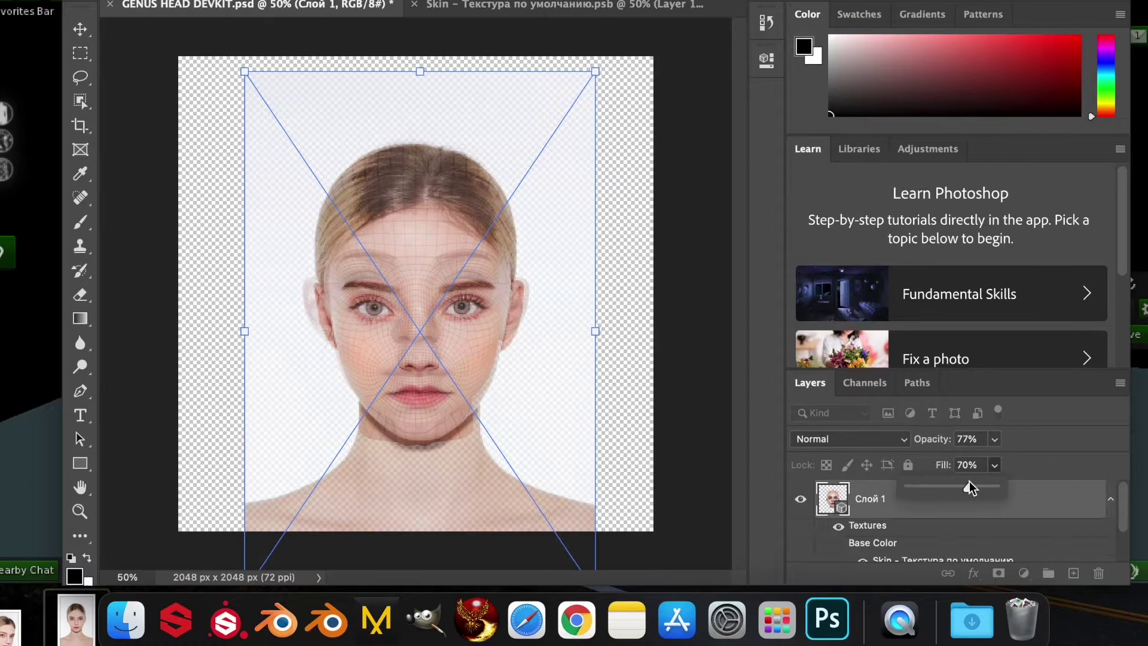
pyautogui.click(1019, 468)
pyautogui.moveTo(498, 316); pyautogui.dragTo(494, 319)
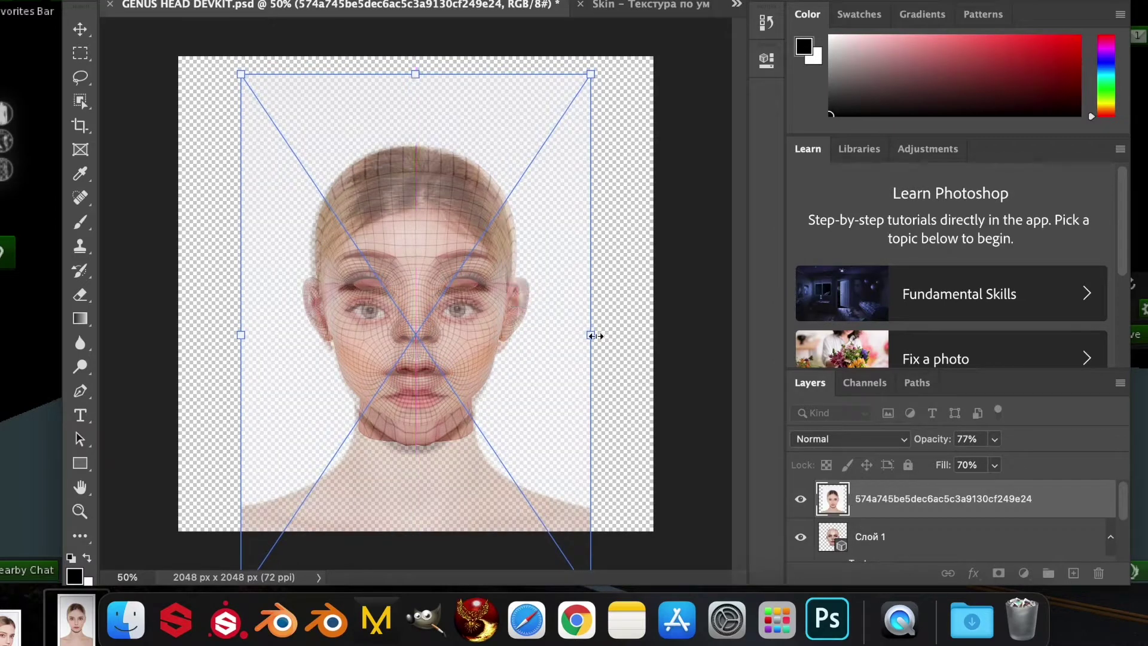
pyautogui.moveTo(593, 333); pyautogui.dragTo(596, 334)
pyautogui.moveTo(245, 339); pyautogui.dragTo(248, 338)
pyautogui.press('Return')
# - Rasterize the portrait photo layer and erase its face, neck and shoulders with a hard 153 px eraser, keeping the hair
pyautogui.click(84, 293)
pyautogui.click(149, 2)
pyautogui.moveTo(227, 34); pyautogui.dragTo(240, 34)
pyautogui.click(425, 341)
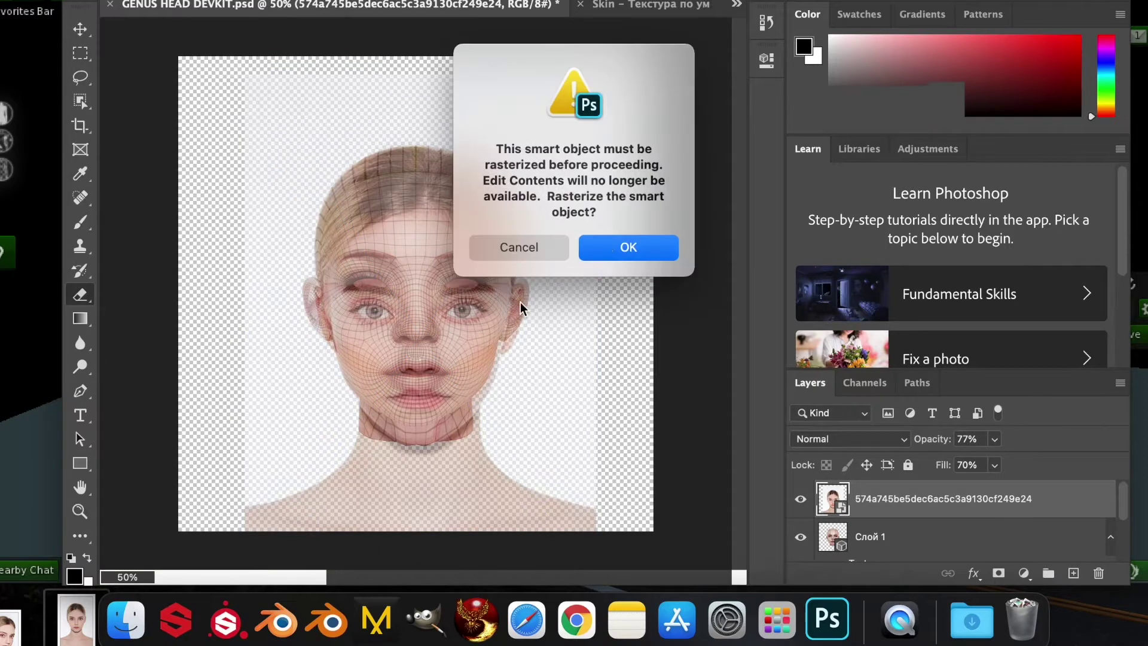
pyautogui.click(627, 247)
pyautogui.moveTo(394, 308)
pyautogui.mouseDown()
pyautogui.moveTo(380, 318)
pyautogui.moveTo(423, 400)
pyautogui.moveTo(413, 401)
pyautogui.moveTo(459, 267)
pyautogui.moveTo(442, 321)
pyautogui.moveTo(349, 344)
pyautogui.moveTo(335, 478)
pyautogui.moveTo(478, 520)
pyautogui.moveTo(358, 493)
pyautogui.moveTo(536, 418)
pyautogui.moveTo(528, 306)
pyautogui.mouseUp()
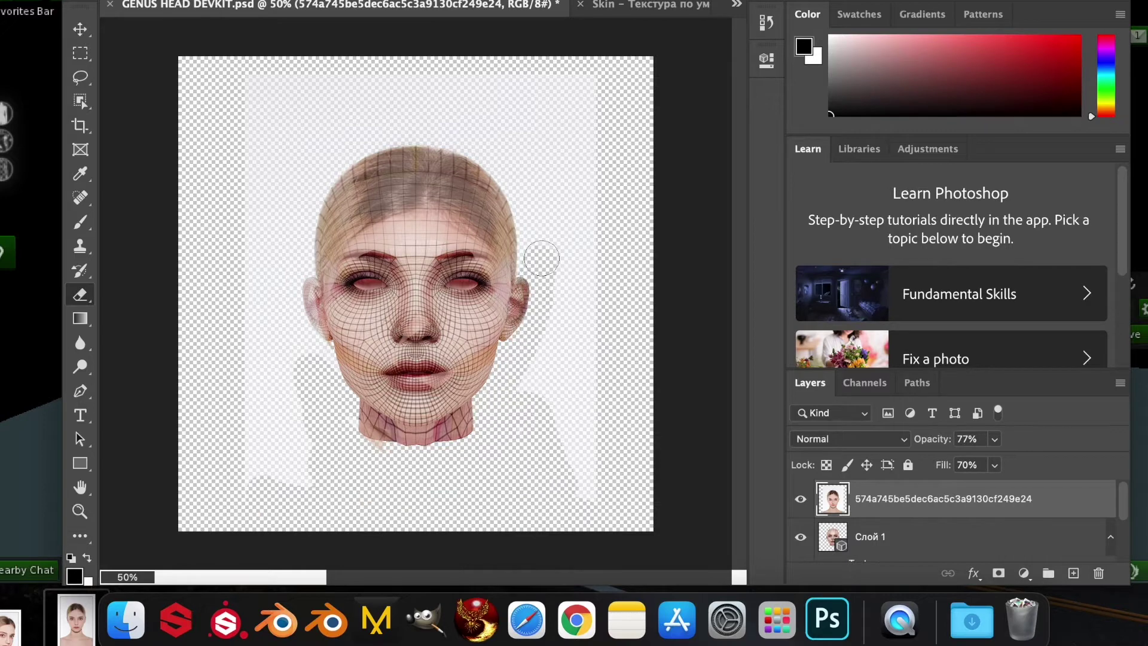
# - Erase the white background around the hair and restore the photo layer's opacity and fill to 100%
pyautogui.moveTo(542, 259)
pyautogui.mouseDown()
pyautogui.moveTo(569, 226)
pyautogui.moveTo(568, 262)
pyautogui.moveTo(587, 287)
pyautogui.moveTo(541, 395)
pyautogui.mouseUp()
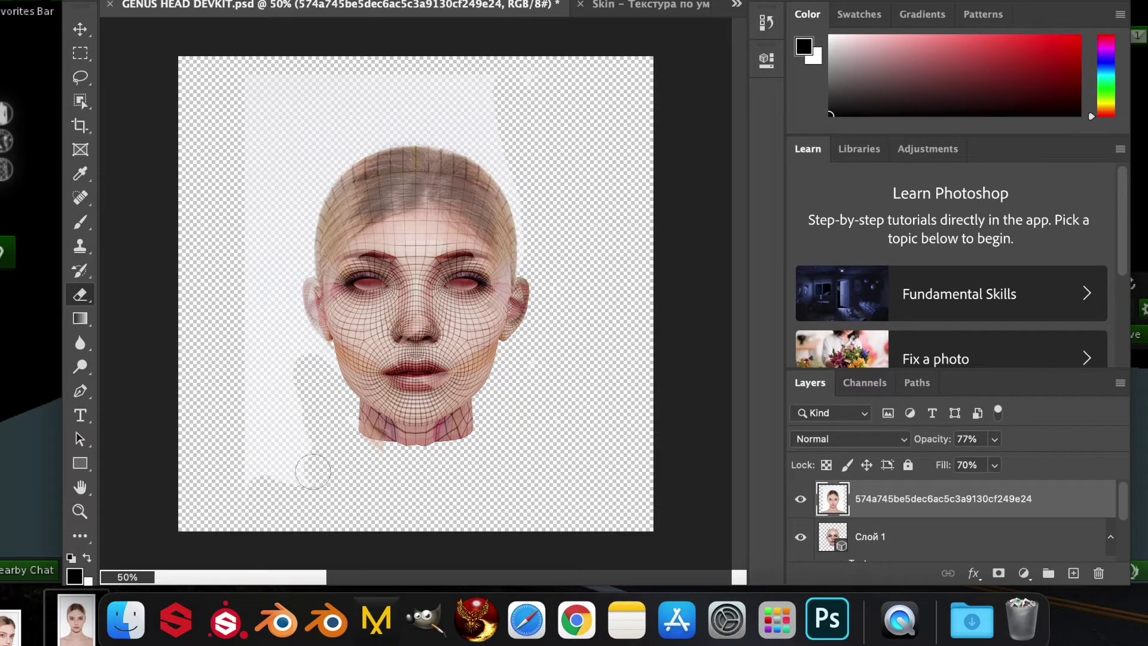
pyautogui.moveTo(313, 471)
pyautogui.mouseDown()
pyautogui.moveTo(246, 446)
pyautogui.moveTo(318, 348)
pyautogui.moveTo(270, 191)
pyautogui.moveTo(261, 361)
pyautogui.moveTo(270, 132)
pyautogui.moveTo(253, 49)
pyautogui.moveTo(299, 297)
pyautogui.moveTo(300, 191)
pyautogui.moveTo(404, 87)
pyautogui.moveTo(343, 133)
pyautogui.moveTo(473, 115)
pyautogui.moveTo(376, 77)
pyautogui.mouseUp()
pyautogui.click(994, 438)
pyautogui.moveTo(993, 461); pyautogui.dragTo(1016, 462)
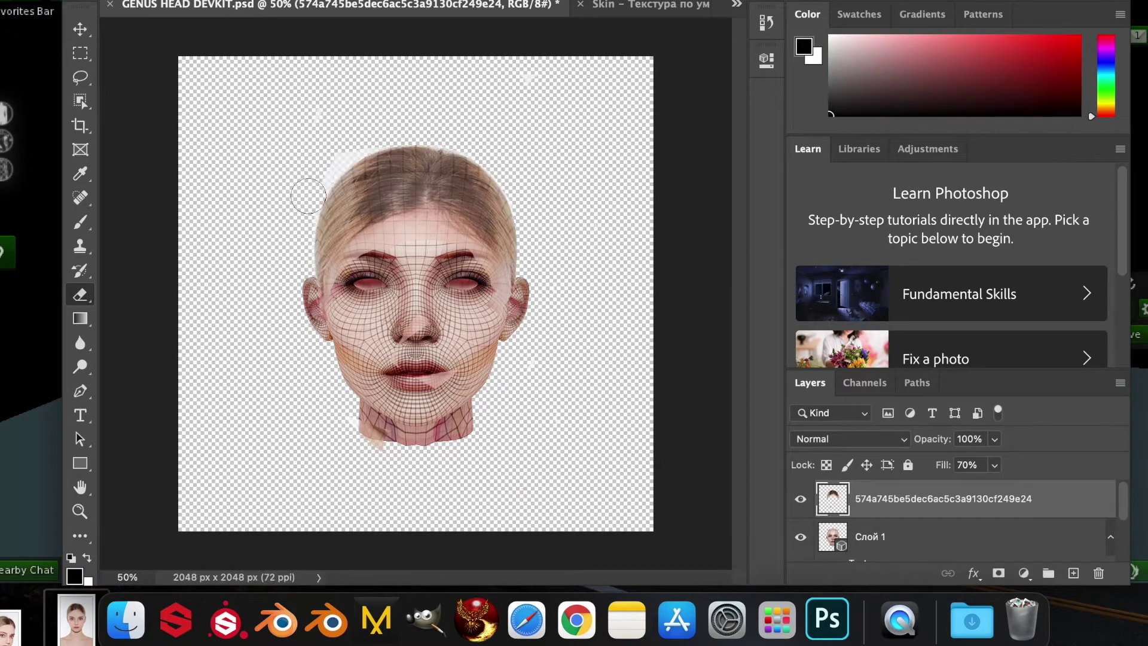
pyautogui.moveTo(309, 196); pyautogui.dragTo(299, 266)
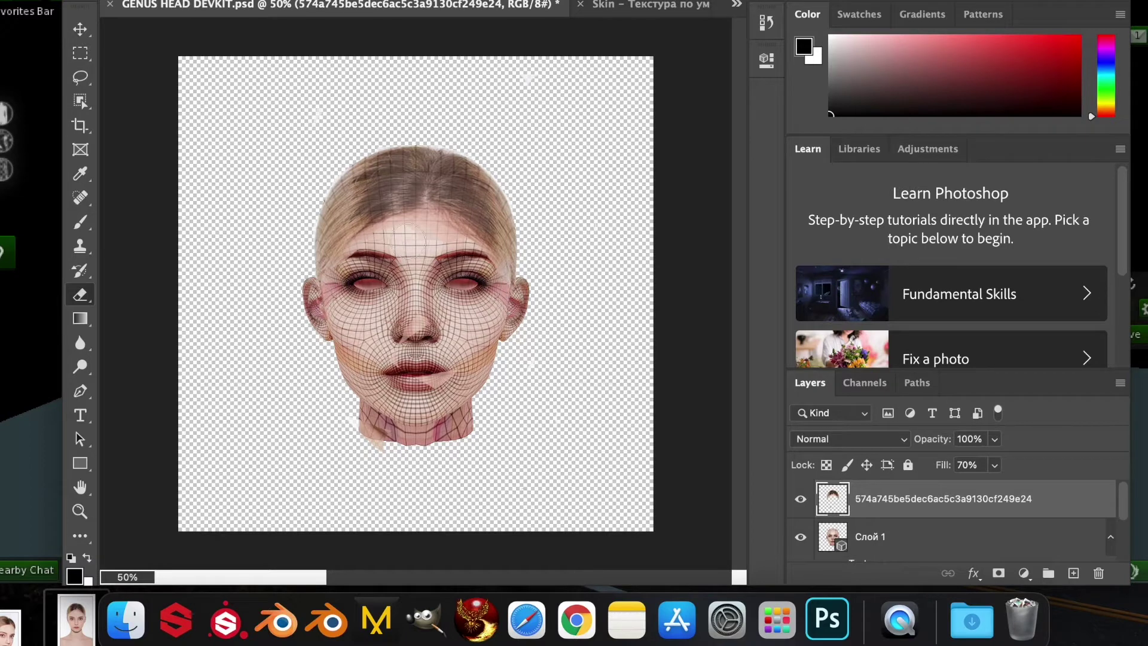
pyautogui.hotkey('shift', '0')
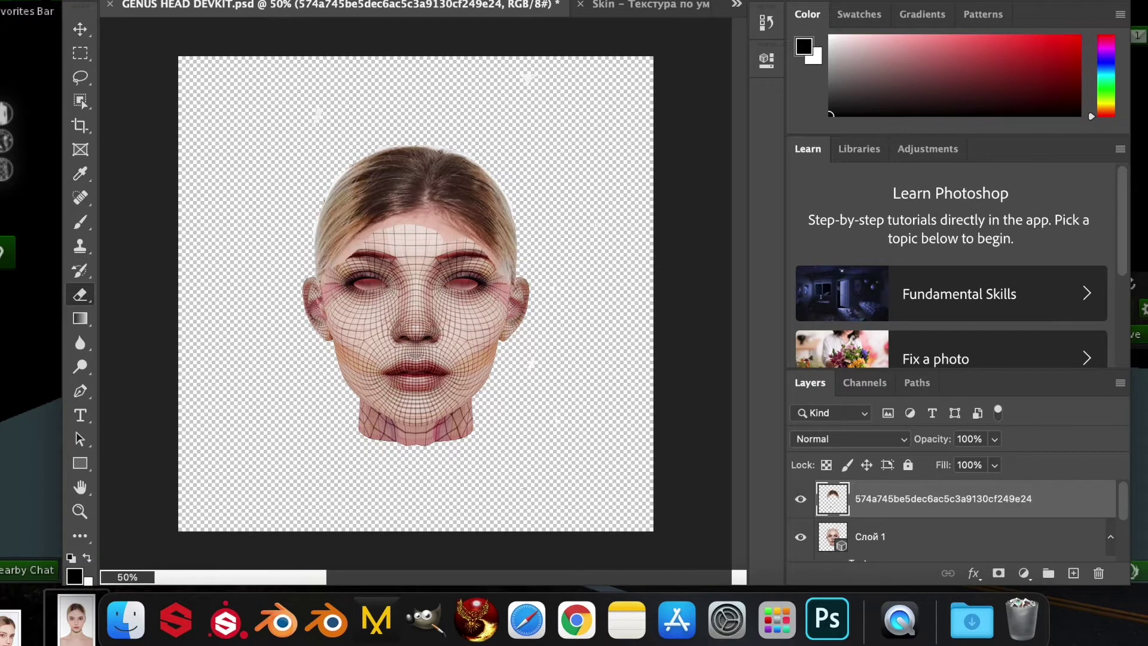
# - Switch the eraser to a smaller Soft Round brush and erase the leftover forehead skin up to the hairline
pyautogui.click(127, 1)
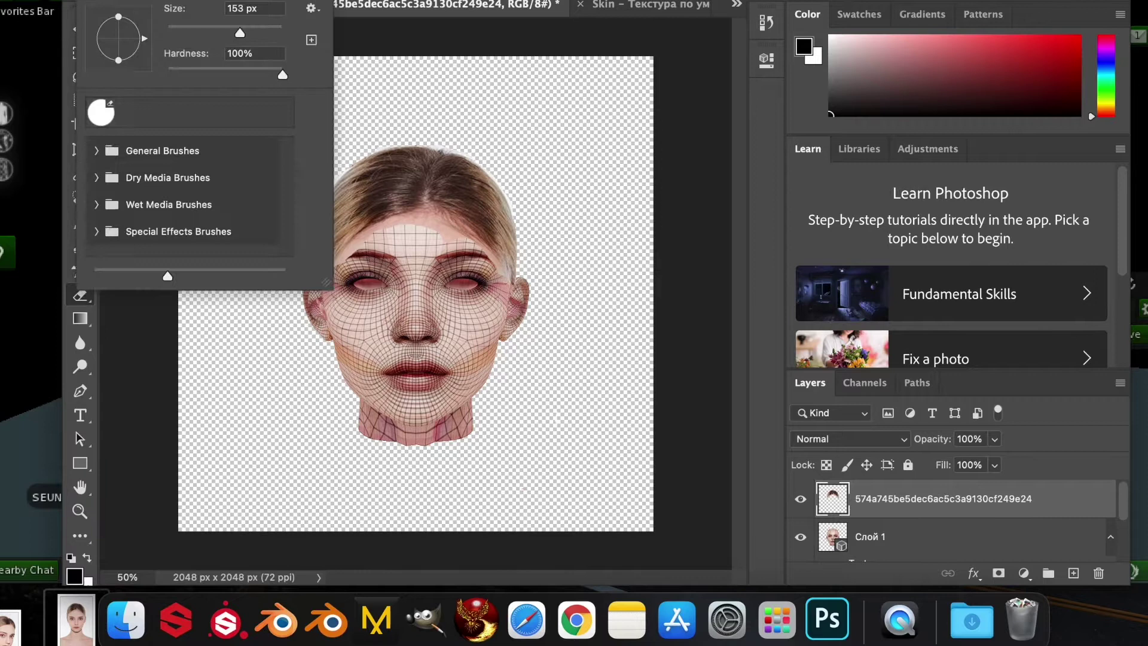
pyautogui.click(98, 149)
pyautogui.click(131, 196)
pyautogui.moveTo(241, 32); pyautogui.dragTo(213, 32)
pyautogui.click(371, 244)
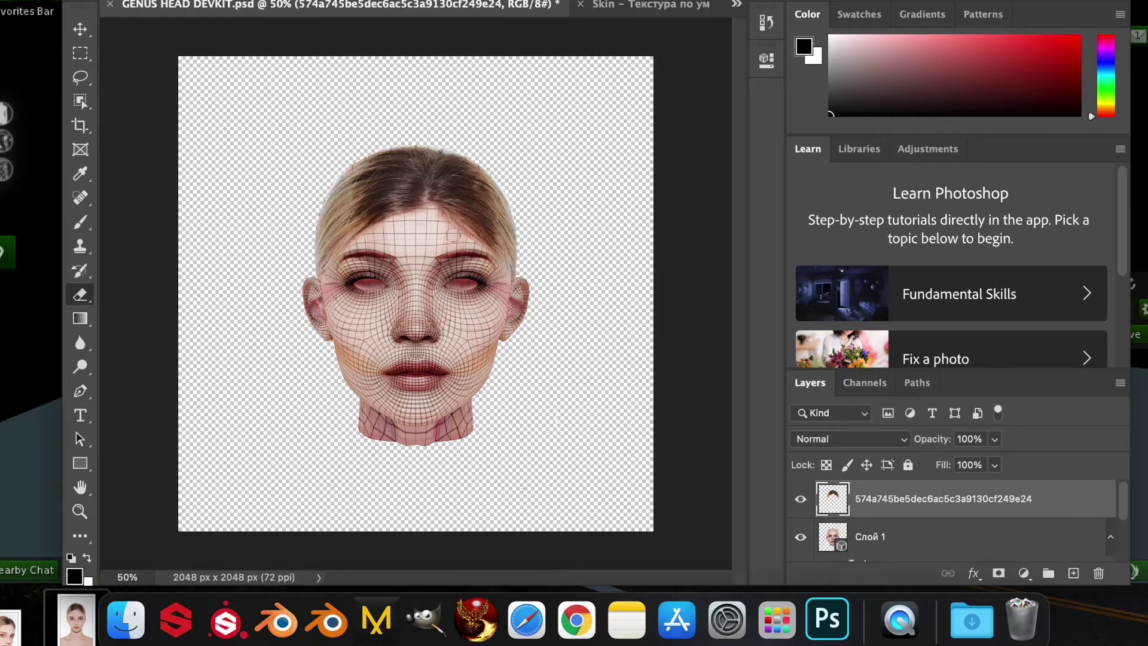
# - Touch up the hairline at the centre parting with a smaller eraser and stretch the hair layer slightly upward over the crown
pyautogui.click(126, 1)
pyautogui.moveTo(212, 32); pyautogui.dragTo(193, 31)
pyautogui.click(431, 185)
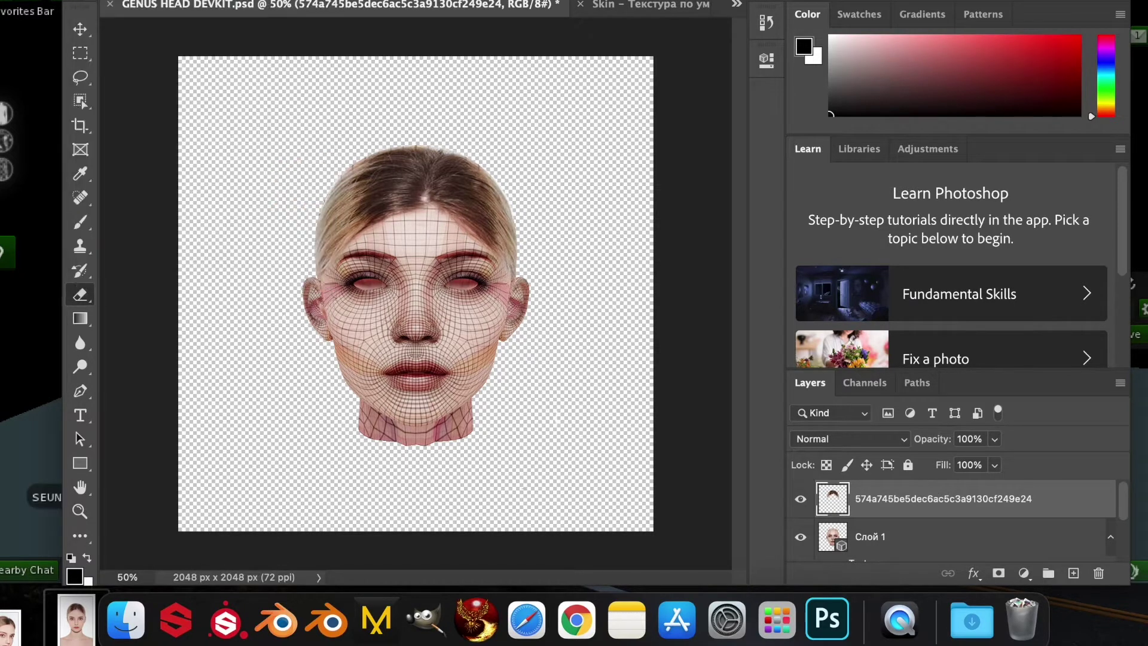
pyautogui.click(368, 1)
pyautogui.click(426, 192)
pyautogui.click(464, 1)
pyautogui.click(422, 184)
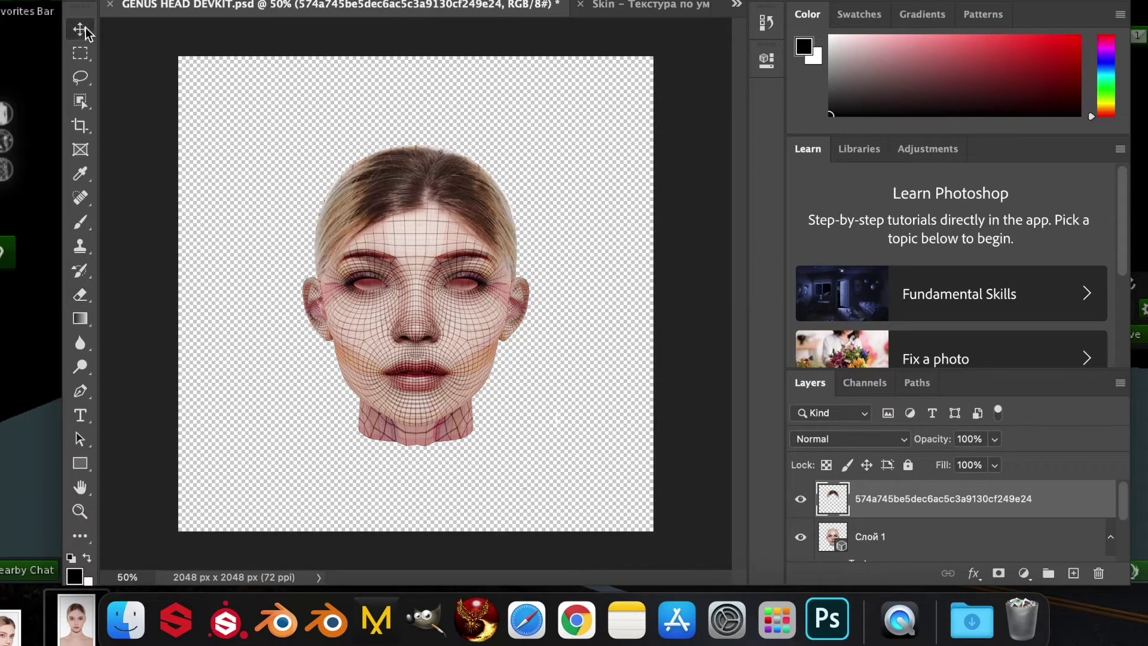
pyautogui.hotkey('ctrl', 't')
pyautogui.moveTo(420, 146); pyautogui.dragTo(419, 137)
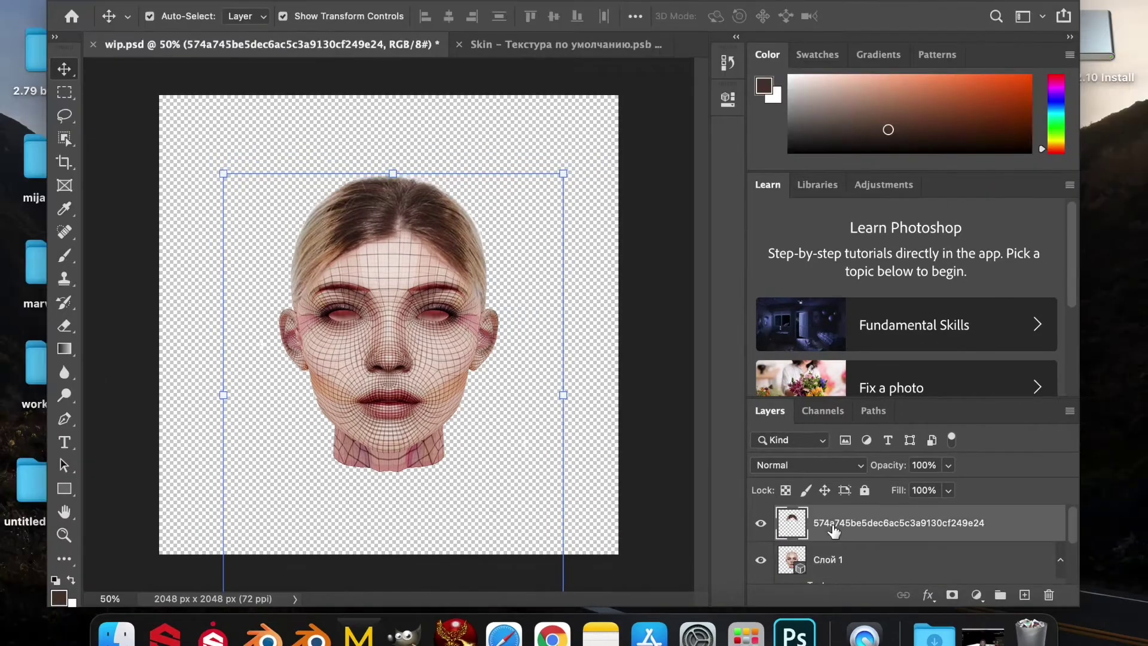
# - Replace the empty top layer of the skin texture document with a new empty layer and return to wip.psd
pyautogui.hotkey('ctrl', 'Tab')
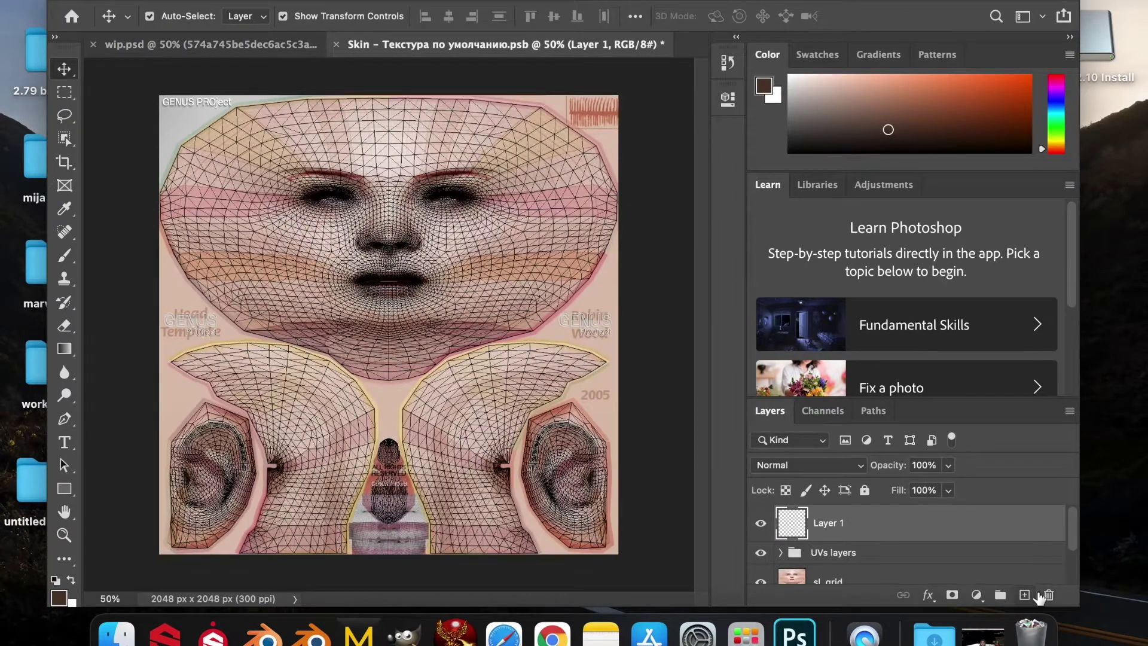
pyautogui.click(1048, 594)
pyautogui.click(525, 284)
pyautogui.click(574, 216)
pyautogui.click(1024, 595)
pyautogui.click(258, 45)
# - Merge the hair photo layer down onto the 3D head layer Слой 1
pyautogui.rightClick(815, 524)
pyautogui.click(879, 400)
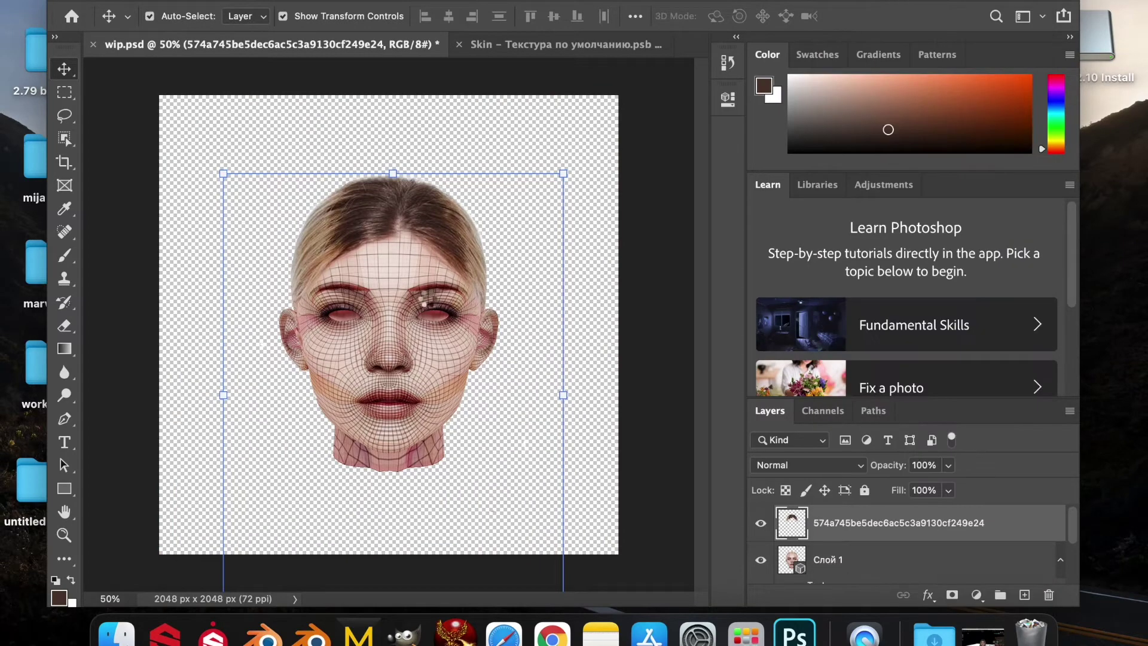
pyautogui.moveTo(423, 299); pyautogui.dragTo(510, 159)
pyautogui.click(538, 48)
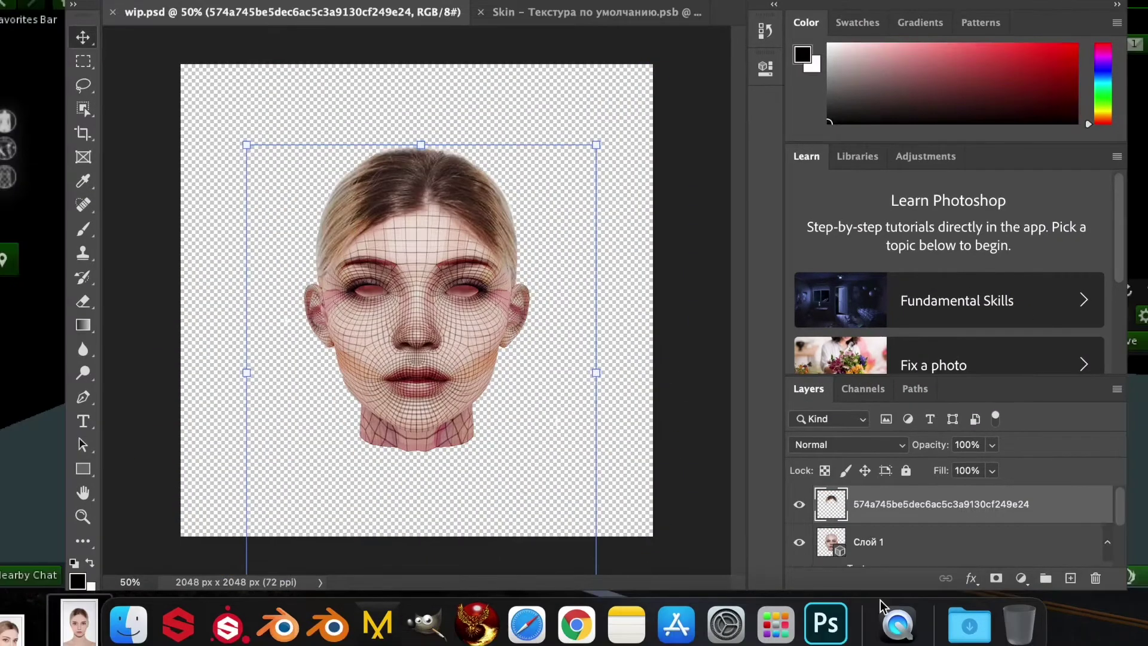
pyautogui.rightClick(840, 578)
pyautogui.scroll(-10, 856, 569)
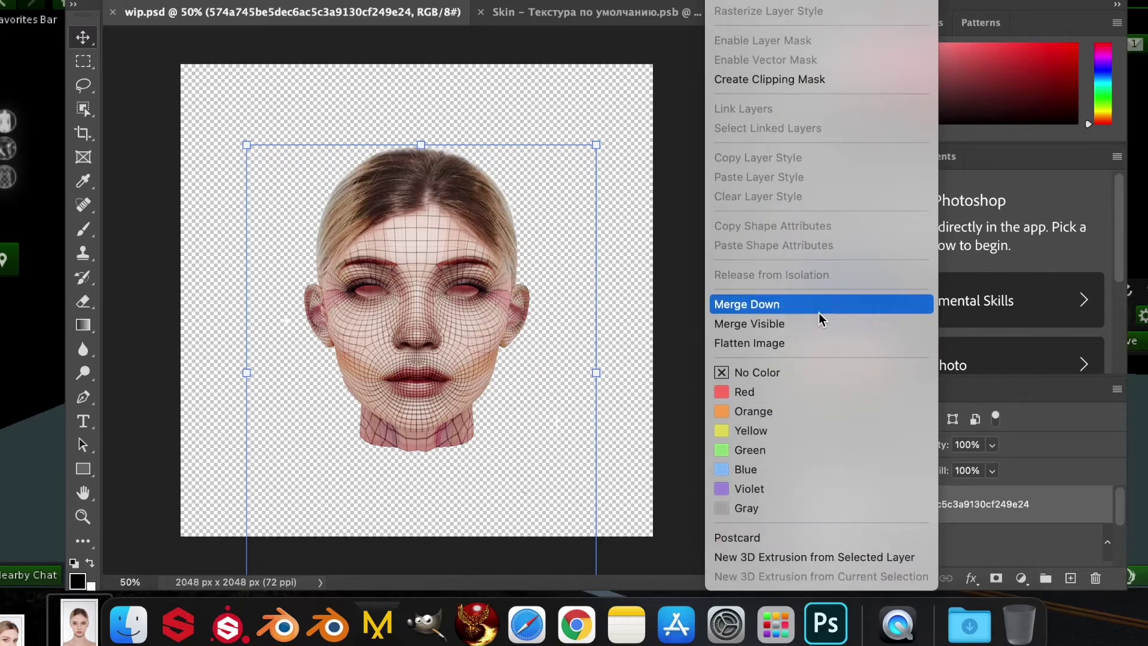
pyautogui.click(819, 313)
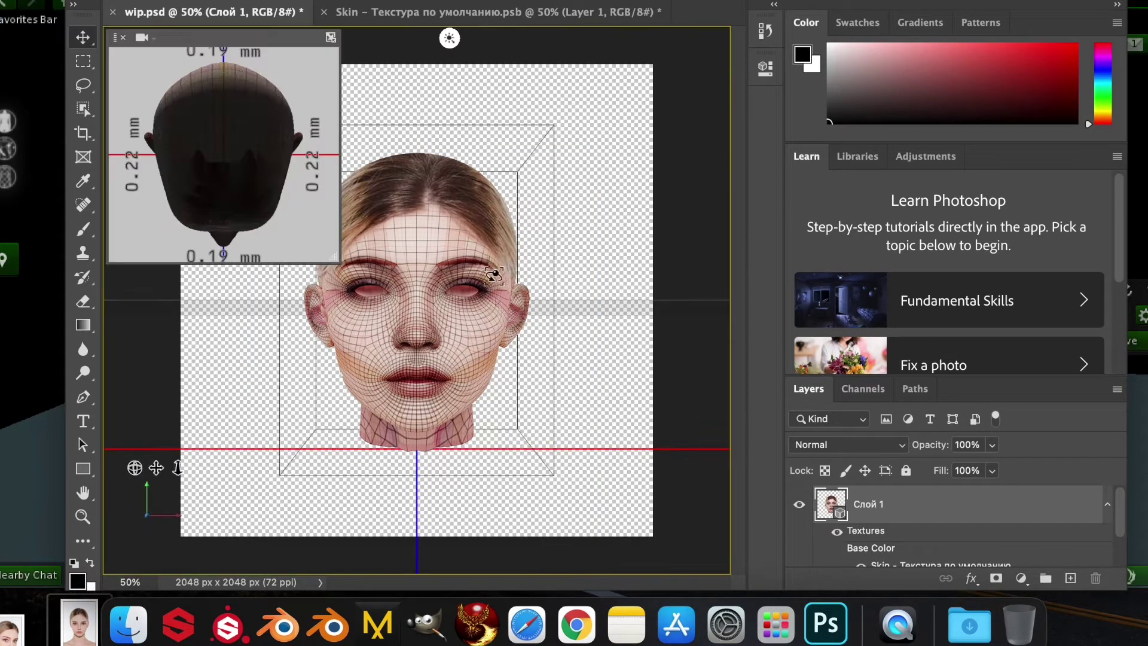
# - Erase the jagged rear edge of the projected hair on the left side of the 3D head with a soft eraser
pyautogui.moveTo(494, 274); pyautogui.dragTo(412, 416)
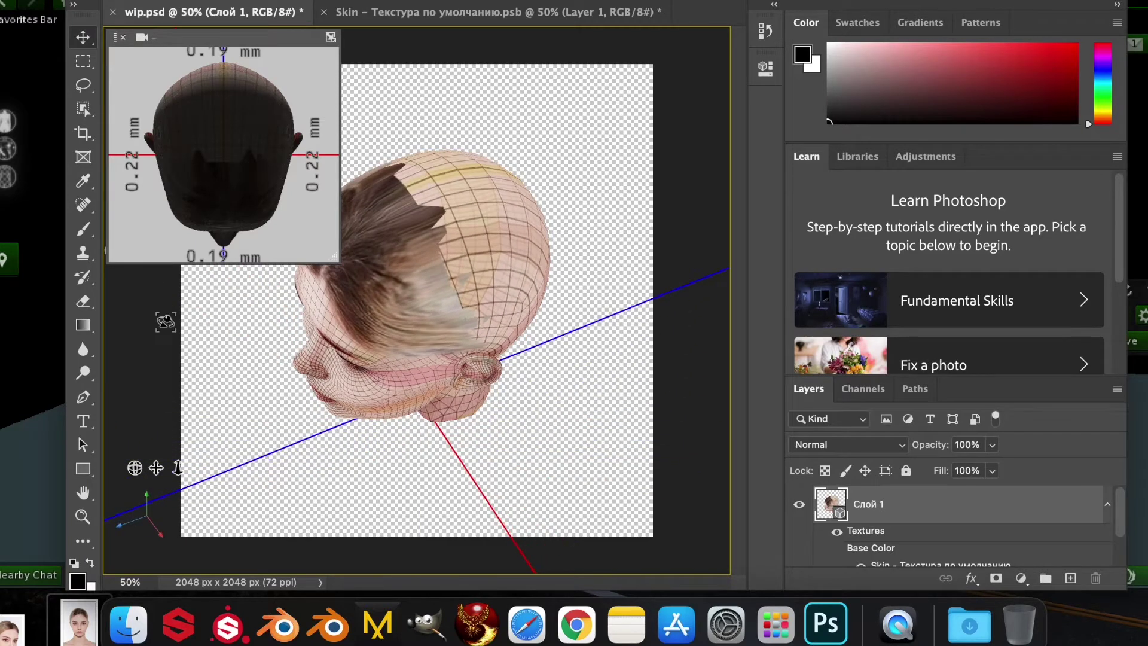
pyautogui.click(85, 302)
pyautogui.moveTo(412, 228)
pyautogui.mouseDown()
pyautogui.moveTo(431, 202)
pyautogui.moveTo(451, 241)
pyautogui.mouseUp()
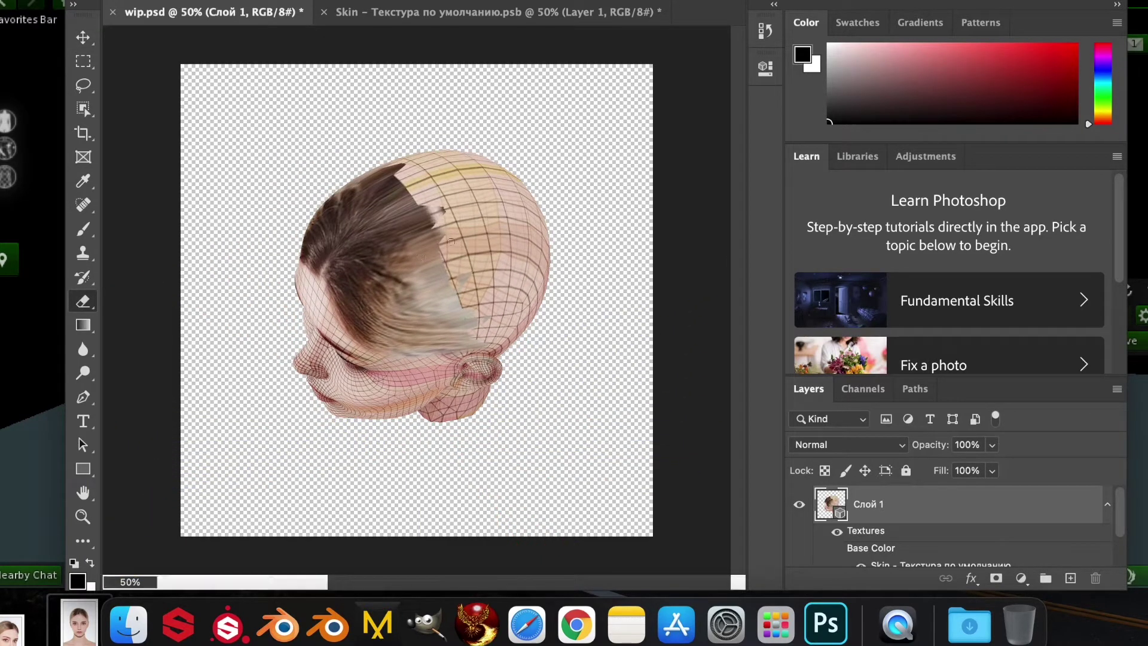
pyautogui.rightClick(233, 42)
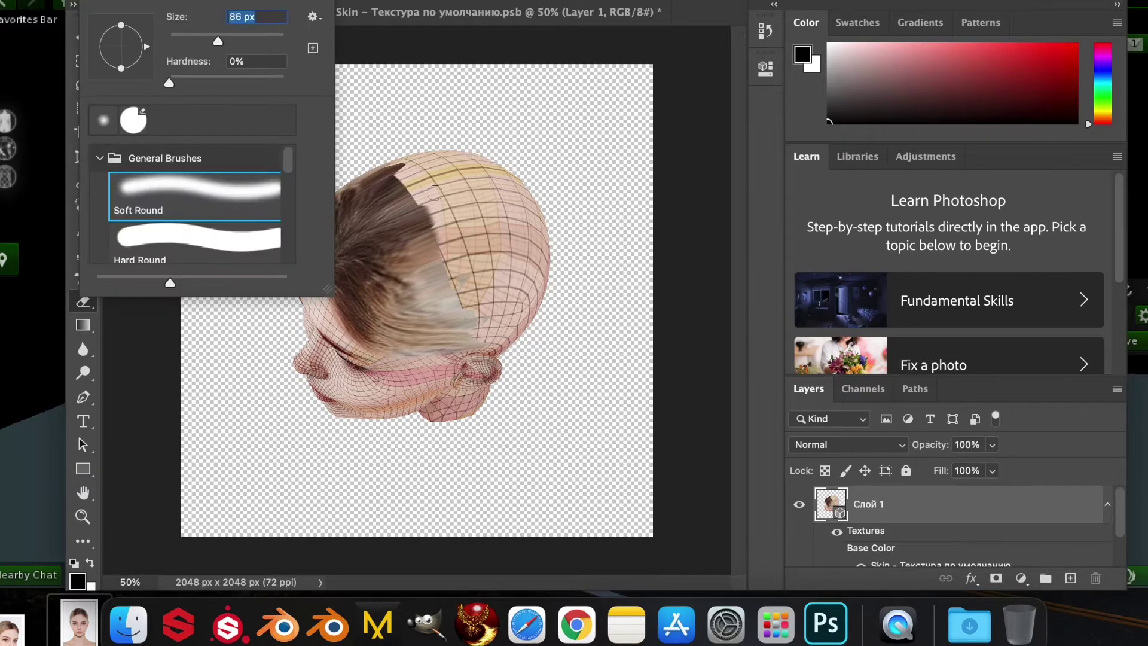
pyautogui.moveTo(408, 196); pyautogui.dragTo(390, 168)
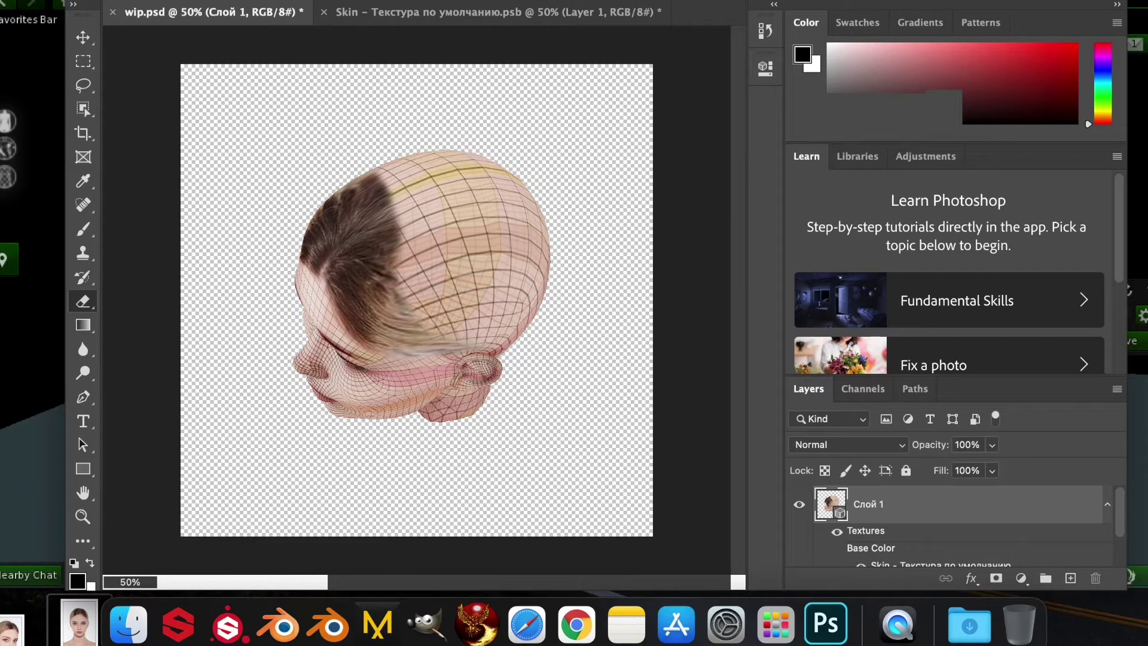
# - Erase the jagged, faded hair edge and the stray photo marks on the cheek on the right side of the head
pyautogui.press('v')
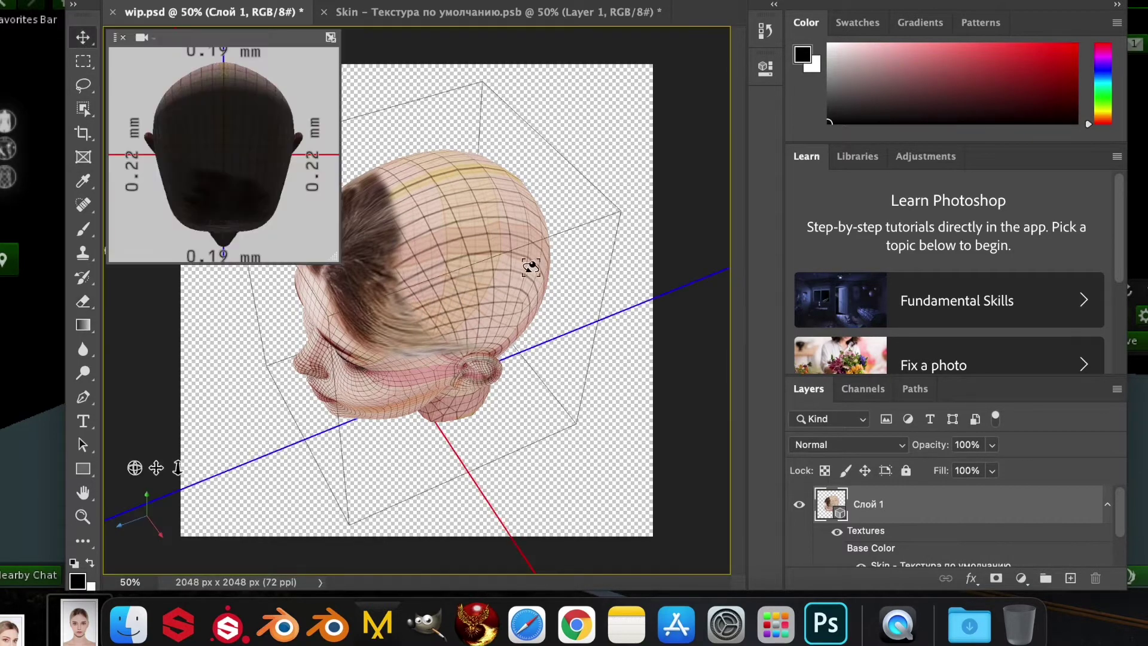
pyautogui.moveTo(531, 261)
pyautogui.mouseDown()
pyautogui.moveTo(583, 254)
pyautogui.moveTo(748, 273)
pyautogui.mouseUp()
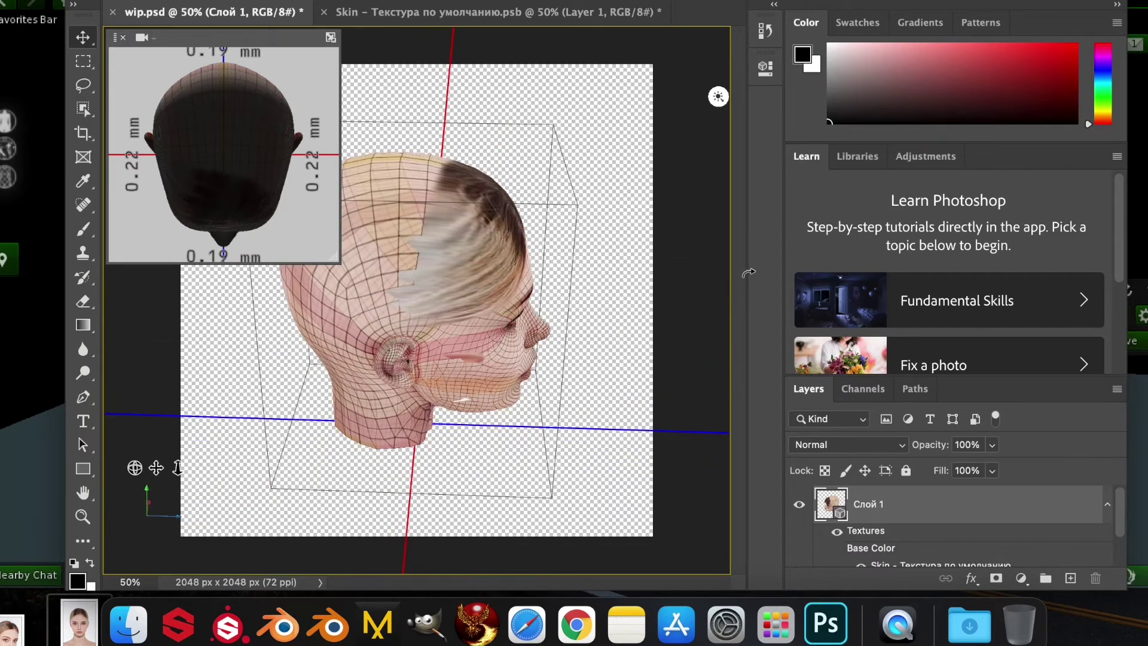
pyautogui.click(89, 231)
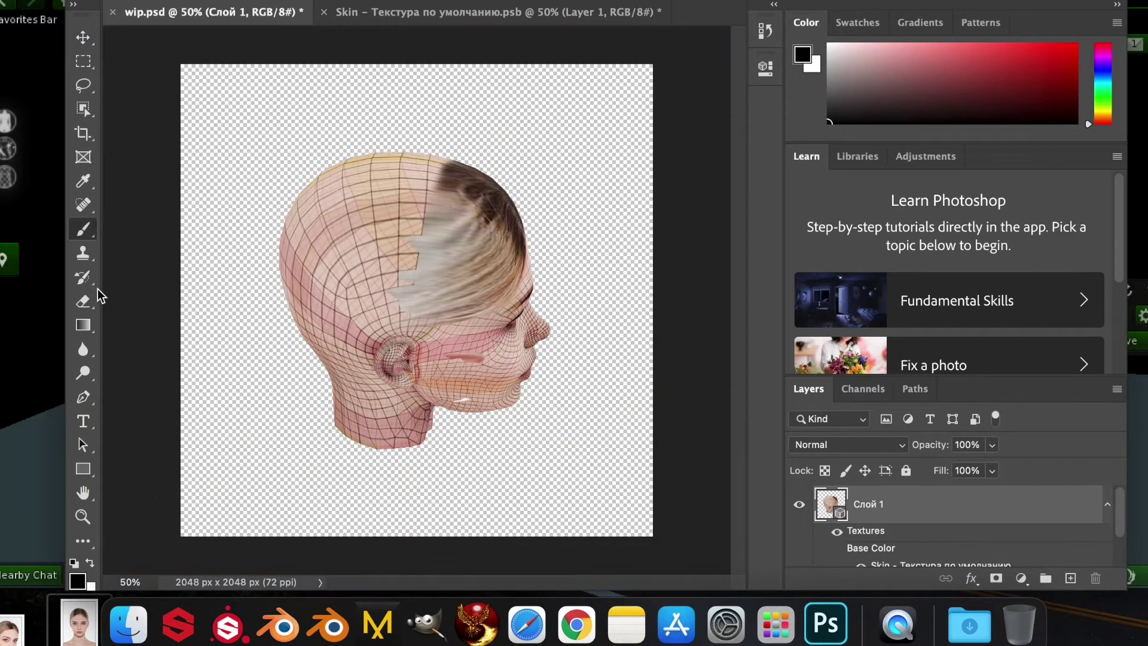
pyautogui.click(83, 301)
pyautogui.moveTo(435, 232); pyautogui.dragTo(423, 242)
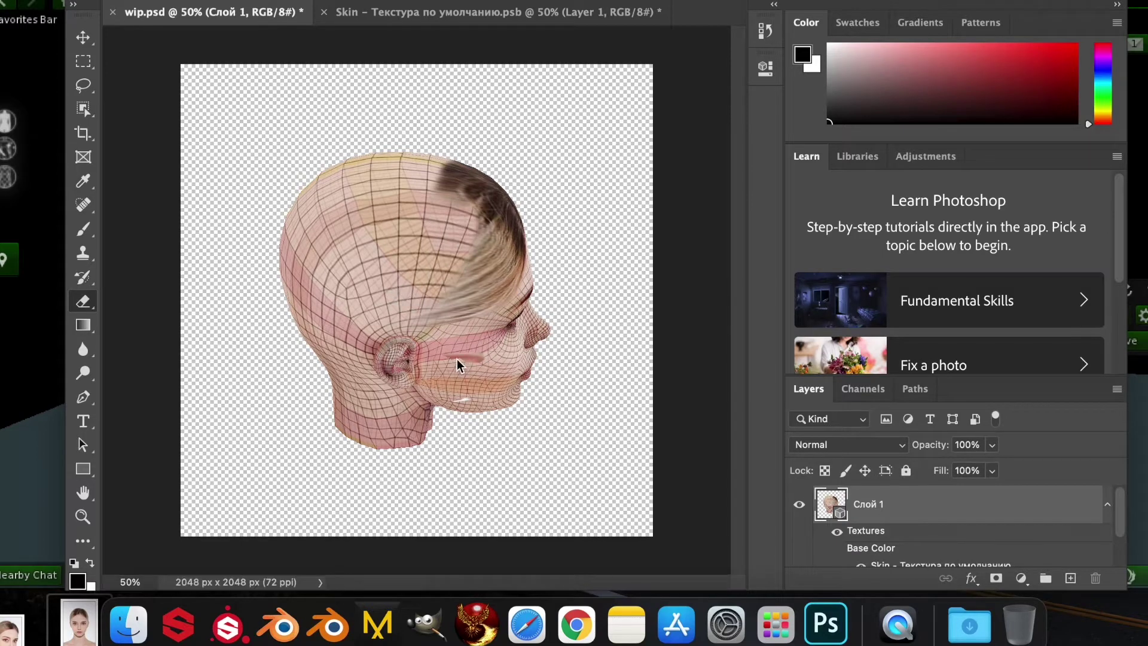
pyautogui.moveTo(455, 357); pyautogui.dragTo(473, 360)
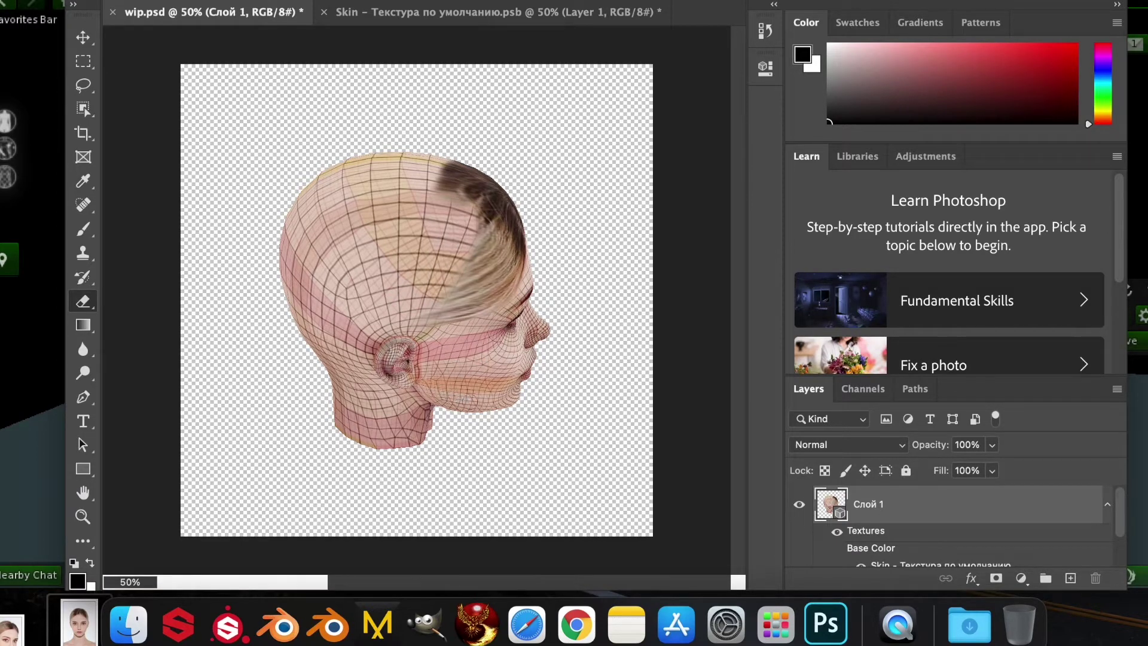
# - Turn the 3D head to its right profile and place the three-quarter portrait photo in wip.psd
pyautogui.click(84, 38)
pyautogui.moveTo(550, 331); pyautogui.dragTo(215, 287)
pyautogui.click(83, 301)
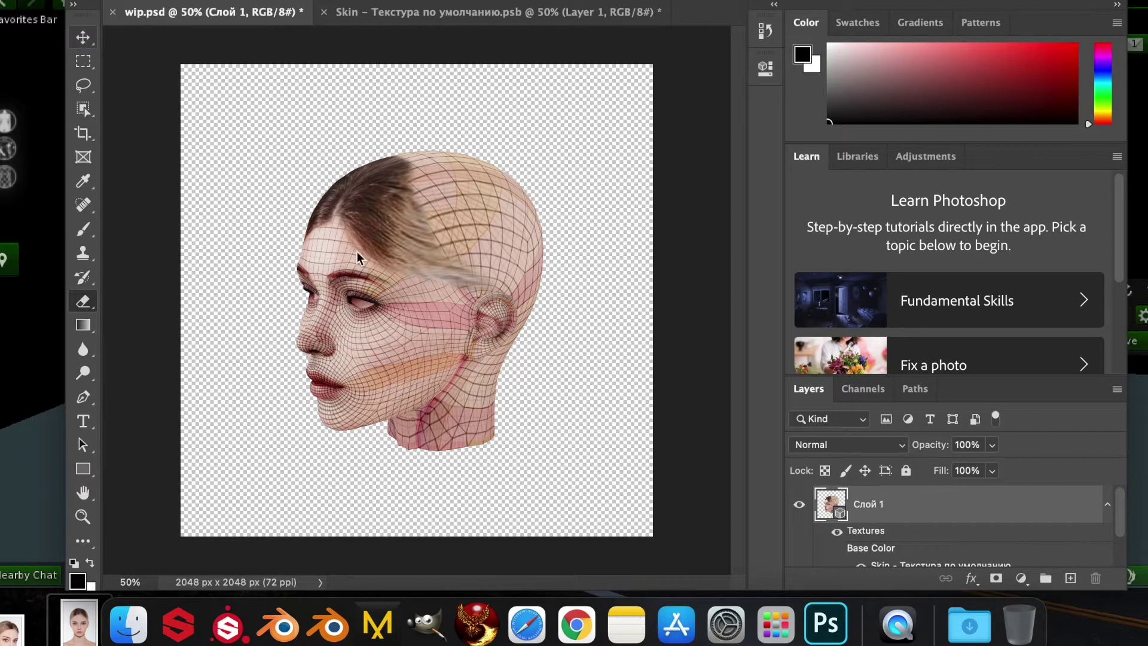
pyautogui.moveTo(520, 318); pyautogui.dragTo(775, 318)
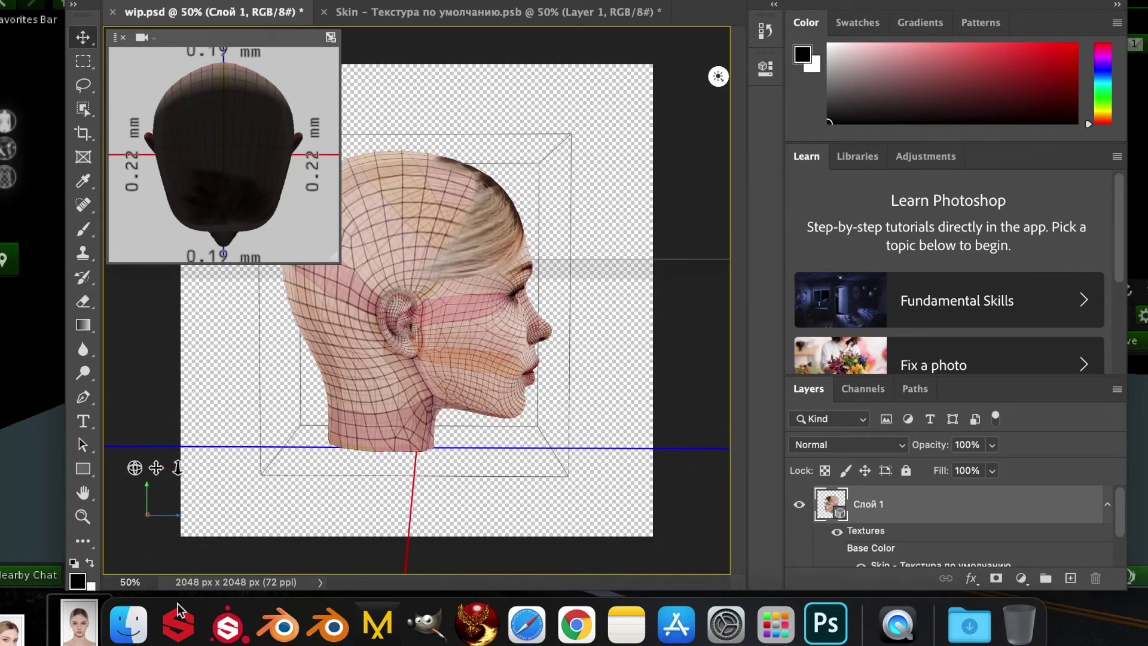
pyautogui.moveTo(8, 627); pyautogui.dragTo(416, 288)
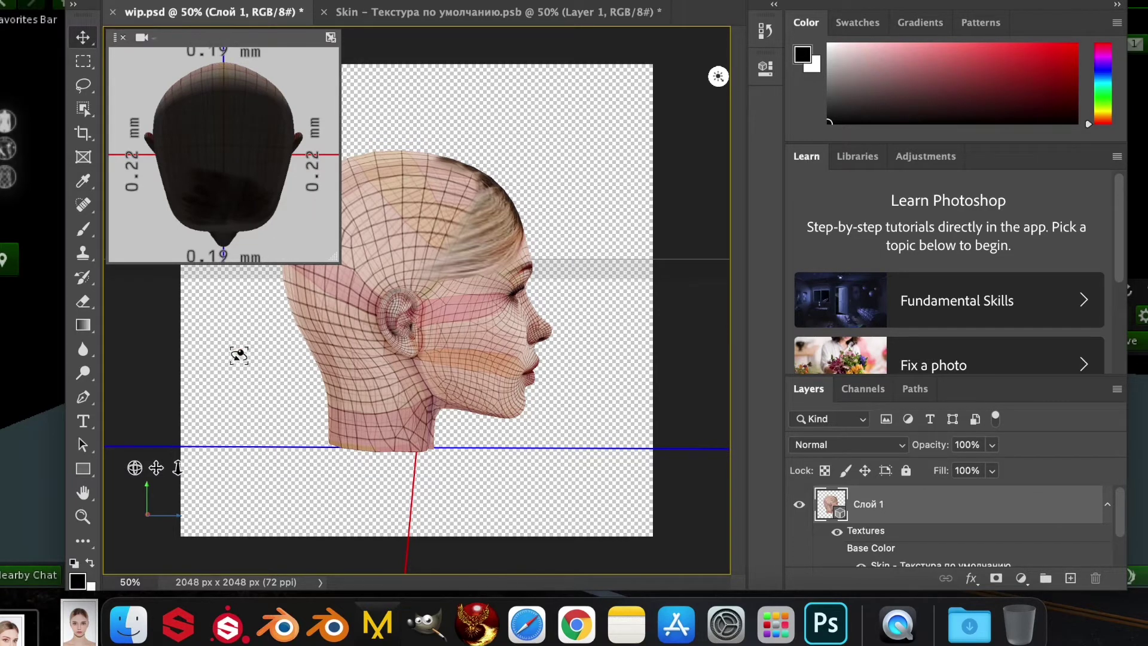
pyautogui.moveTo(19, 638); pyautogui.dragTo(385, 360)
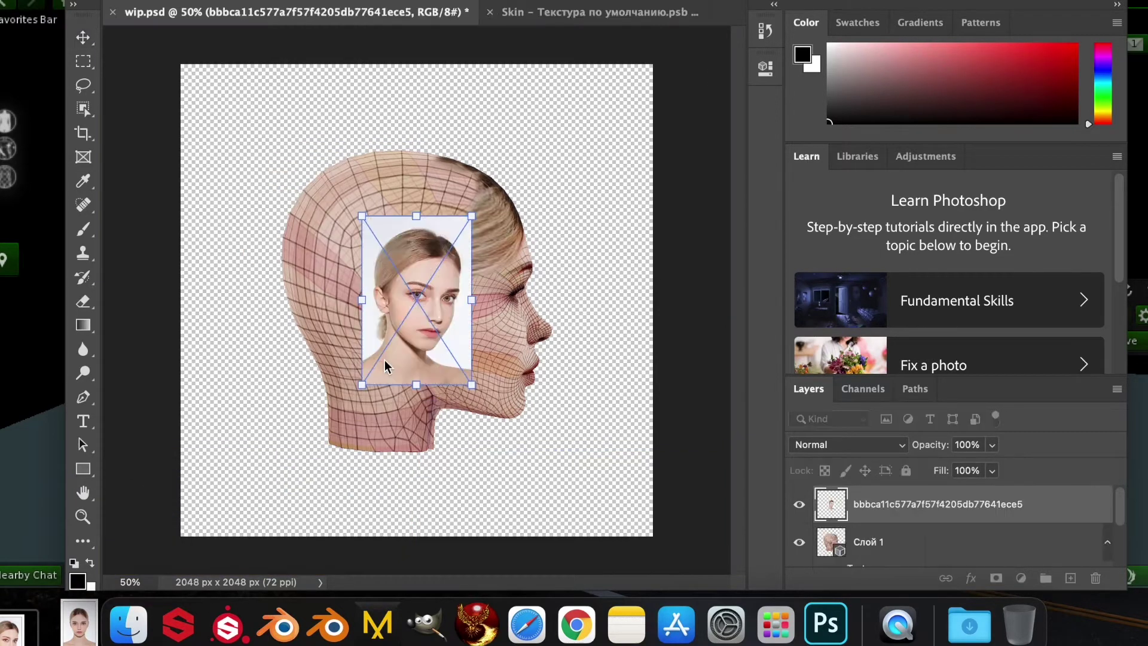
# - Enlarge the placed portrait and position it so its hair covers the side of the 3D head
pyautogui.moveTo(472, 385); pyautogui.dragTo(579, 520)
pyautogui.moveTo(529, 423); pyautogui.dragTo(440, 328)
pyautogui.moveTo(489, 413); pyautogui.dragTo(552, 509)
pyautogui.click(939, 2)
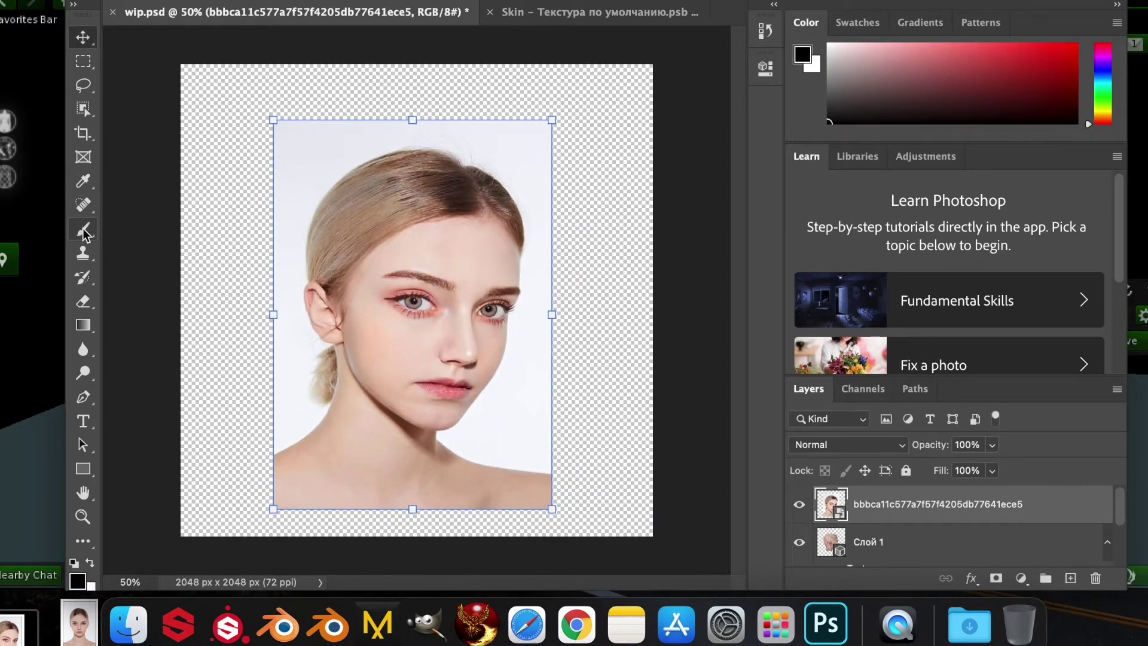
# - Erase the portrait's ear, neck, forehead and eye areas, following the lower edge of the hair
pyautogui.click(83, 301)
pyautogui.moveTo(422, 266); pyautogui.dragTo(383, 279)
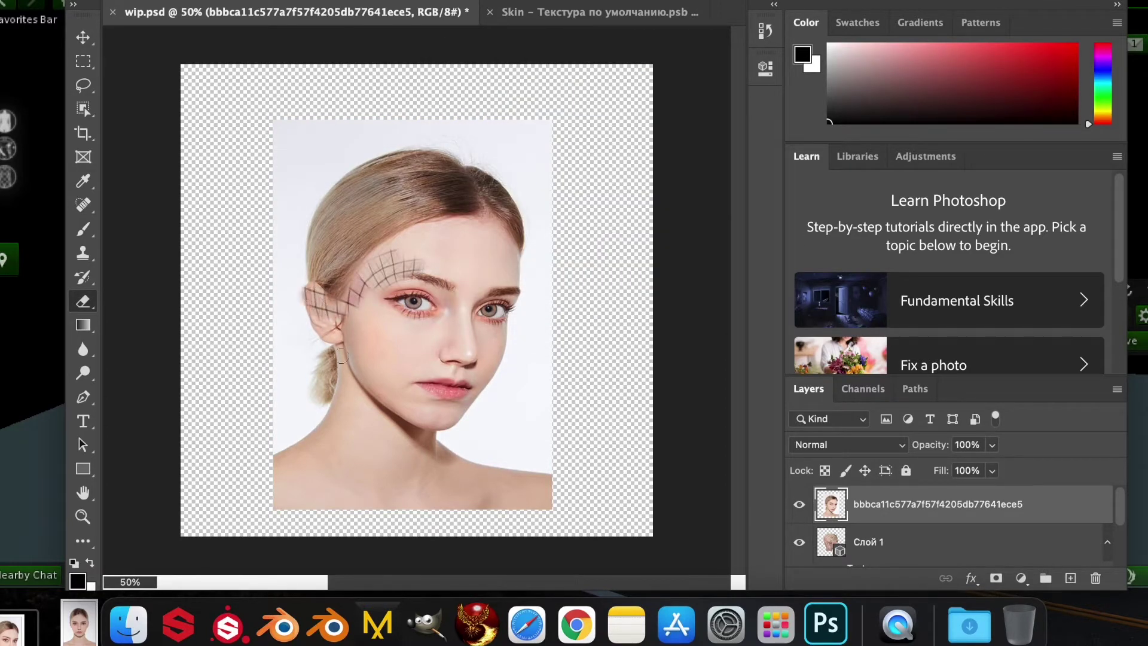
pyautogui.moveTo(341, 356)
pyautogui.mouseDown()
pyautogui.moveTo(293, 332)
pyautogui.moveTo(311, 412)
pyautogui.moveTo(288, 422)
pyautogui.moveTo(286, 511)
pyautogui.mouseUp()
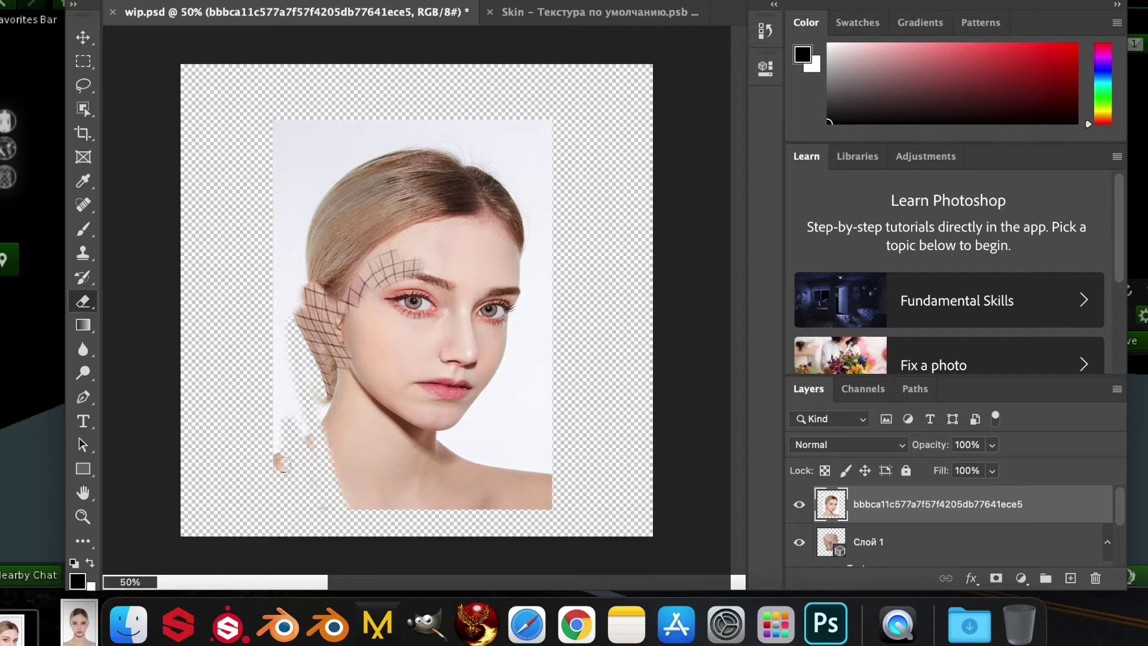
pyautogui.moveTo(283, 464)
pyautogui.mouseDown()
pyautogui.moveTo(354, 496)
pyautogui.moveTo(315, 420)
pyautogui.moveTo(345, 425)
pyautogui.moveTo(300, 425)
pyautogui.moveTo(275, 187)
pyautogui.mouseUp()
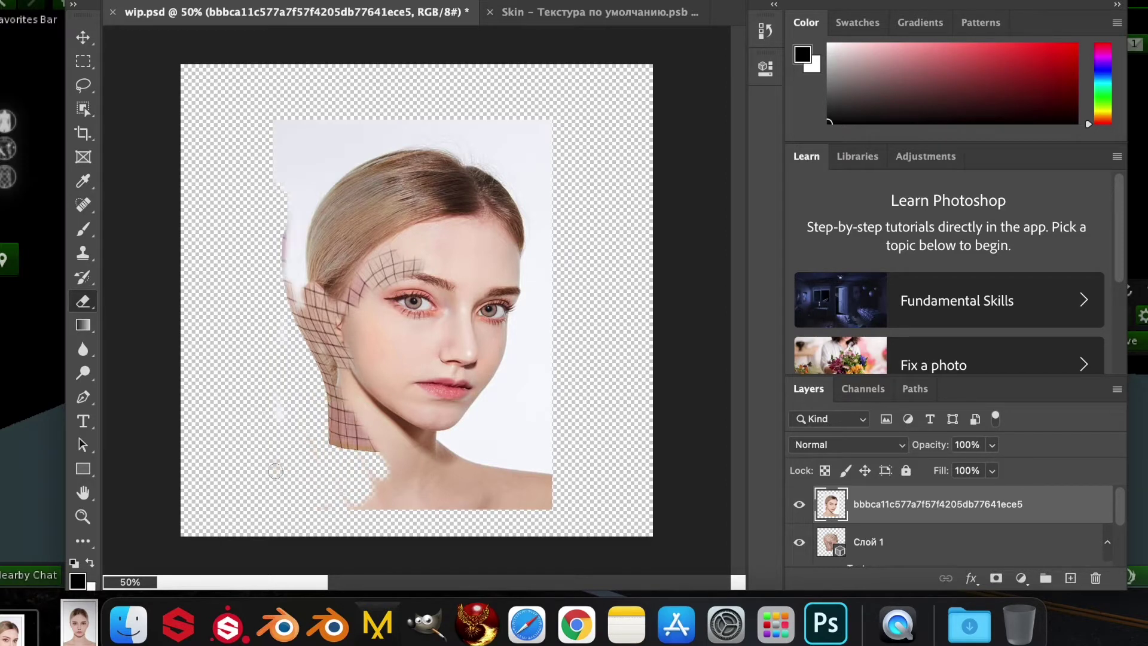
pyautogui.moveTo(274, 471)
pyautogui.mouseDown()
pyautogui.moveTo(421, 514)
pyautogui.moveTo(364, 476)
pyautogui.moveTo(365, 505)
pyautogui.mouseUp()
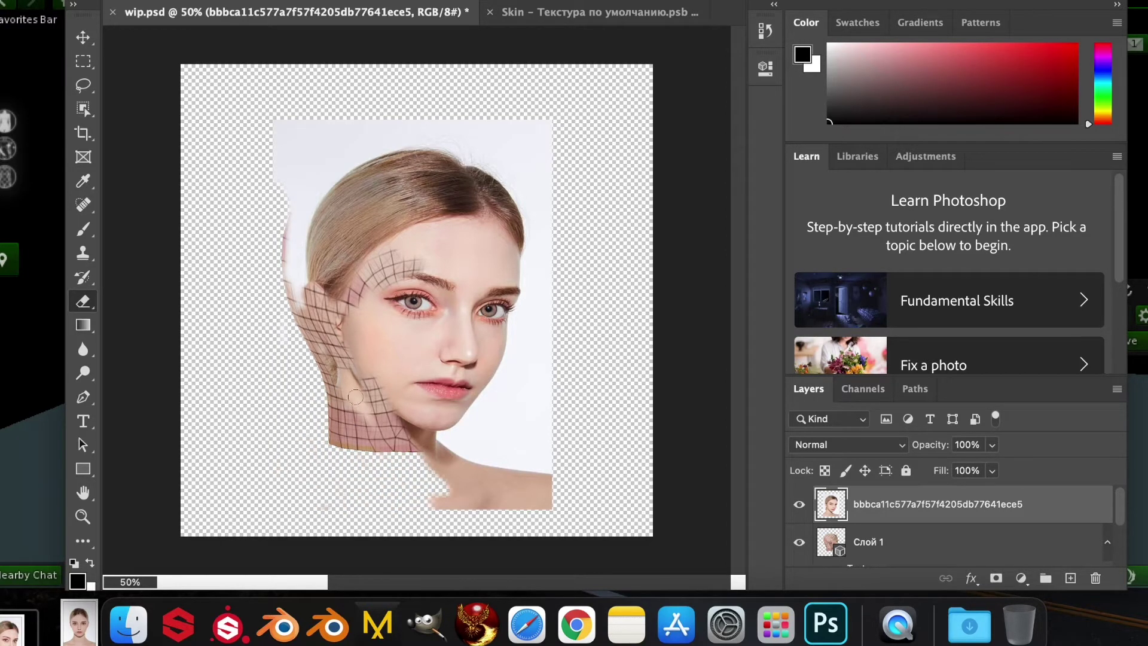
pyautogui.moveTo(355, 397); pyautogui.dragTo(344, 393)
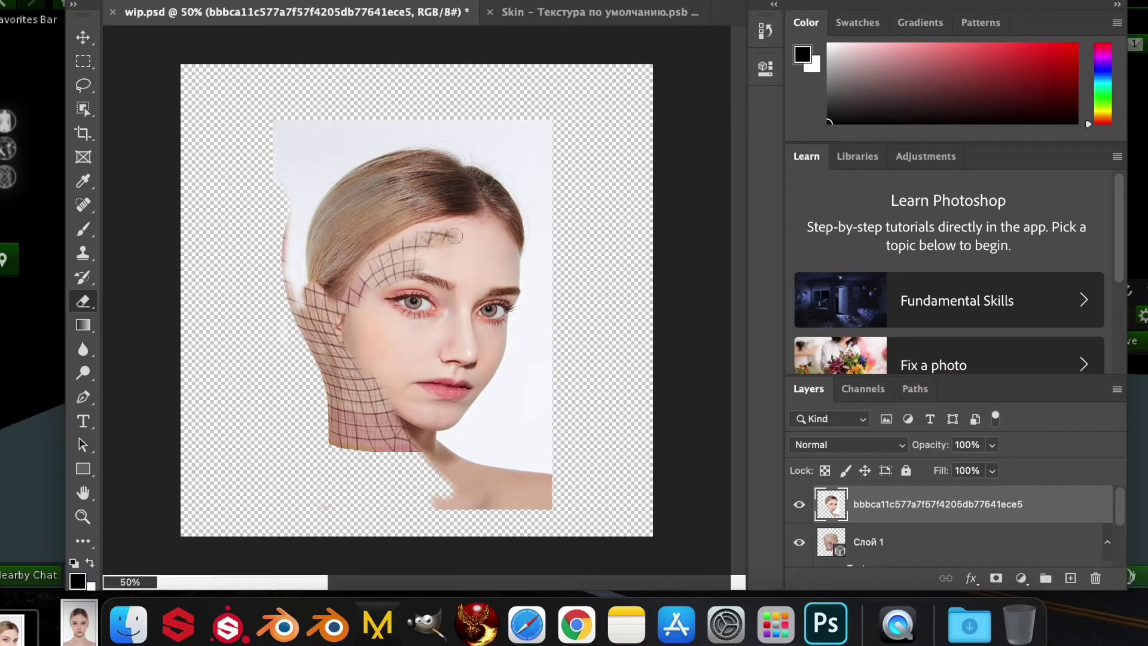
pyautogui.moveTo(503, 263)
pyautogui.mouseDown()
pyautogui.moveTo(479, 287)
pyautogui.moveTo(444, 289)
pyautogui.moveTo(507, 270)
pyautogui.mouseUp()
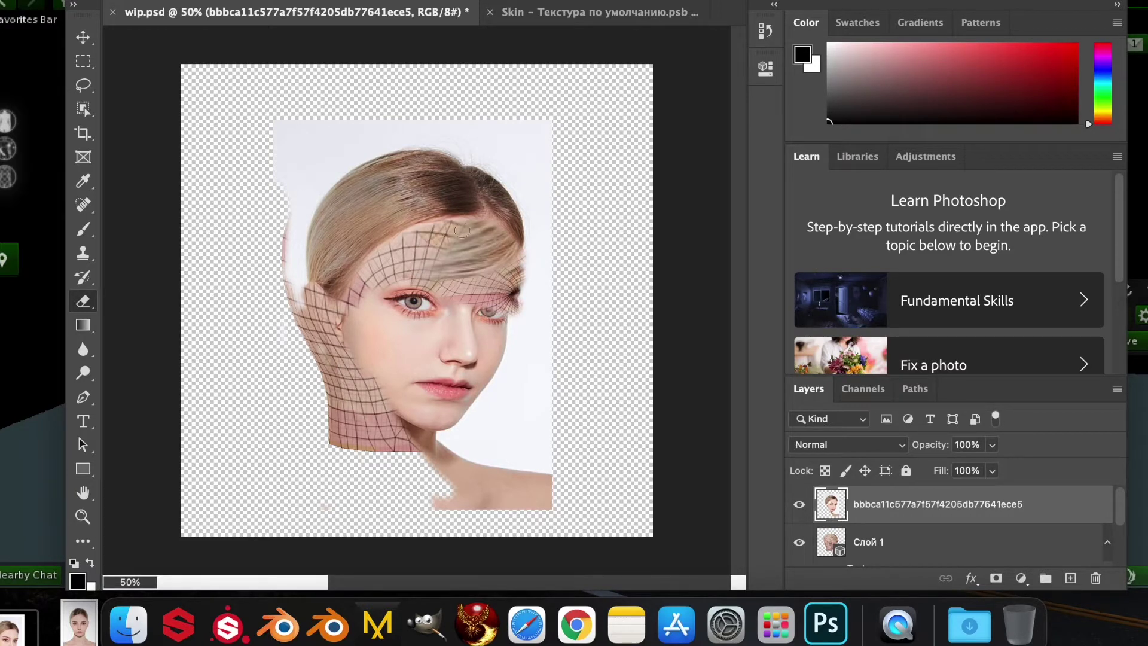
pyautogui.moveTo(481, 311)
pyautogui.mouseDown()
pyautogui.moveTo(431, 326)
pyautogui.moveTo(496, 362)
pyautogui.moveTo(375, 306)
pyautogui.moveTo(399, 289)
pyautogui.mouseUp()
# - Erase the remaining face, shoulders and background of the portrait with a larger eraser, leaving only the hair
pyautogui.click(115, 1)
pyautogui.doubleClick(141, 236)
pyautogui.moveTo(534, 292); pyautogui.dragTo(539, 340)
pyautogui.moveTo(518, 434)
pyautogui.mouseDown()
pyautogui.moveTo(454, 499)
pyautogui.moveTo(526, 478)
pyautogui.moveTo(460, 346)
pyautogui.mouseUp()
pyautogui.moveTo(437, 308)
pyautogui.mouseDown()
pyautogui.moveTo(296, 210)
pyautogui.moveTo(326, 162)
pyautogui.moveTo(293, 243)
pyautogui.mouseUp()
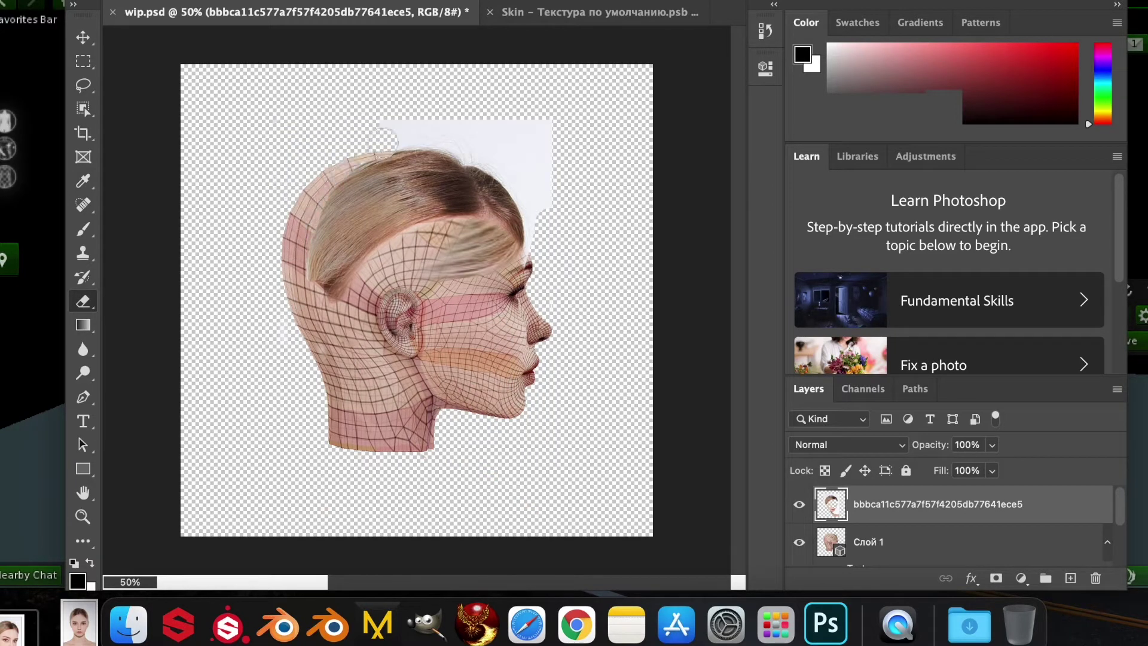
pyautogui.moveTo(386, 137)
pyautogui.mouseDown()
pyautogui.moveTo(487, 141)
pyautogui.moveTo(494, 103)
pyautogui.mouseUp()
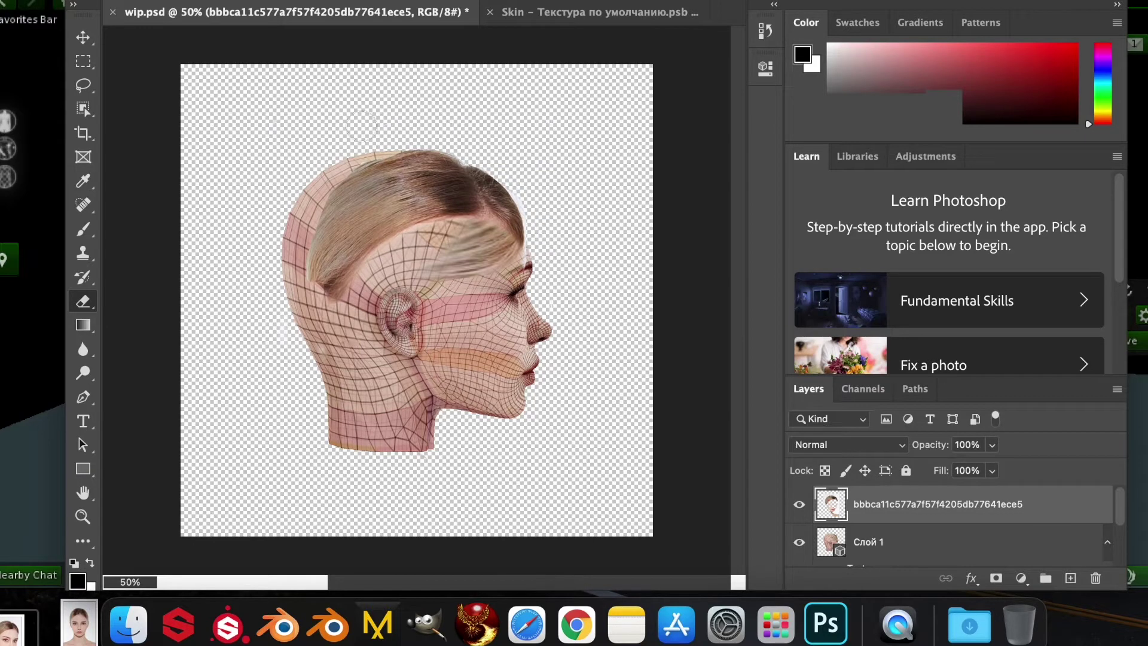
# - Set the hair photo layer's fill to 68%, and rotate and shift the hair toward the face
pyautogui.press('v')
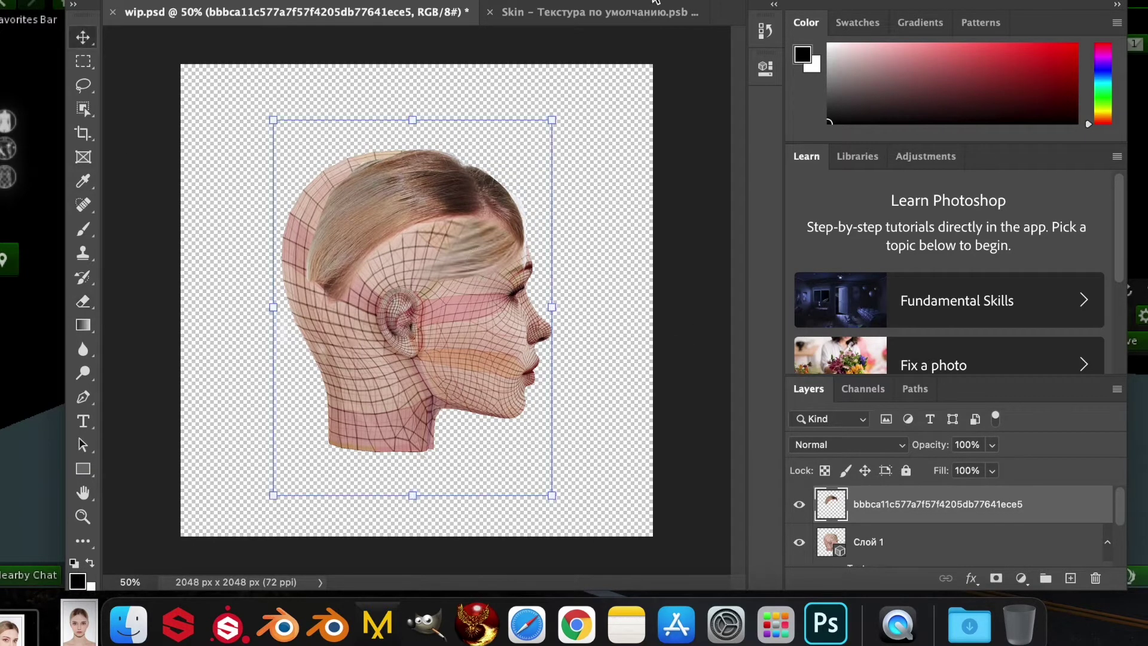
pyautogui.click(884, 543)
pyautogui.scroll(2, 932, 514)
pyautogui.click(933, 513)
pyautogui.click(992, 471)
pyautogui.moveTo(997, 493); pyautogui.dragTo(965, 493)
pyautogui.moveTo(565, 491)
pyautogui.mouseDown()
pyautogui.moveTo(515, 525)
pyautogui.moveTo(578, 478)
pyautogui.mouseUp()
pyautogui.moveTo(485, 356)
pyautogui.mouseDown()
pyautogui.moveTo(508, 383)
pyautogui.moveTo(500, 363)
pyautogui.mouseUp()
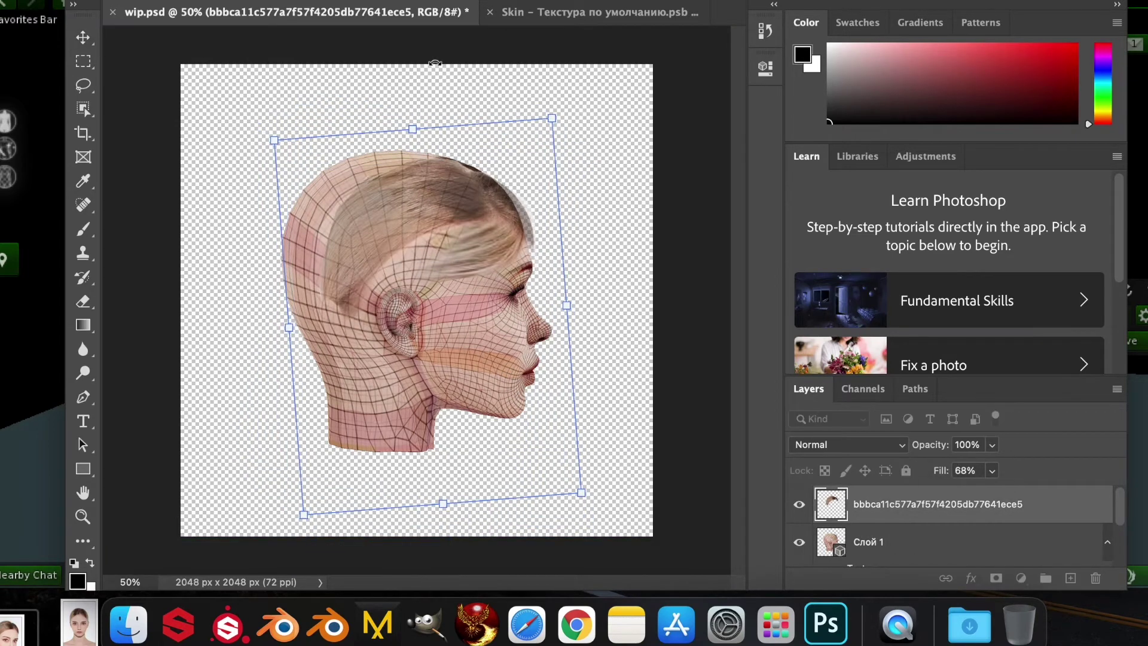
# - Try to mirror the hair piece horizontally and tilt it over the side of the head
pyautogui.click(262, 0)
pyautogui.click(486, 230)
pyautogui.moveTo(288, 327); pyautogui.dragTo(778, 330)
pyautogui.moveTo(625, 201); pyautogui.dragTo(370, 233)
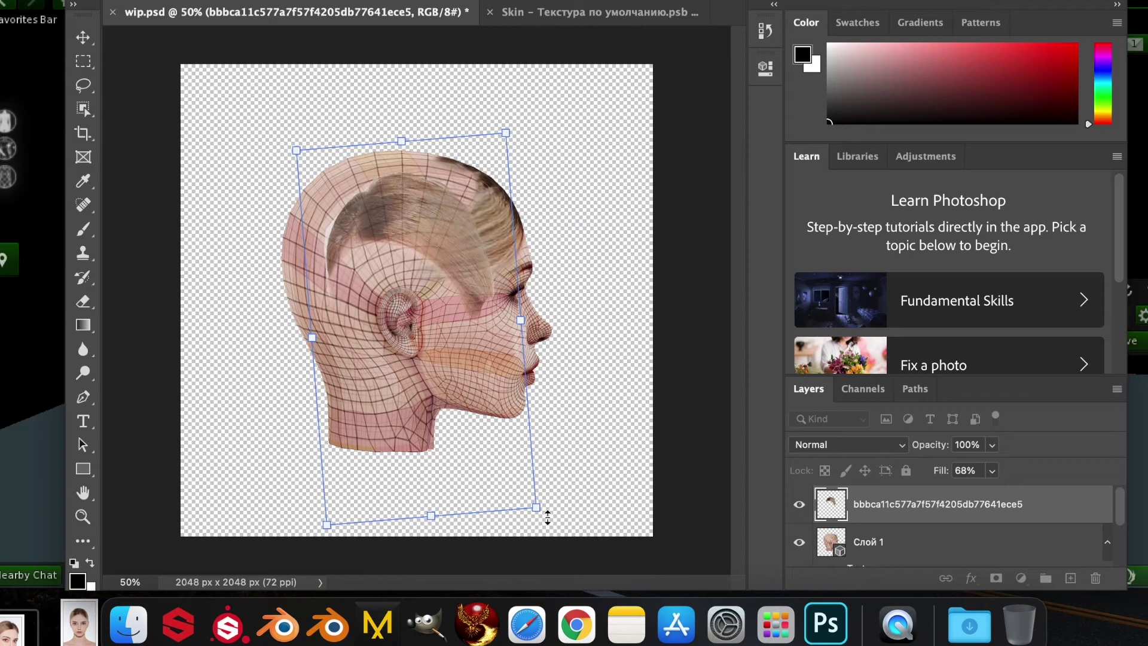
pyautogui.moveTo(520, 119); pyautogui.dragTo(537, 200)
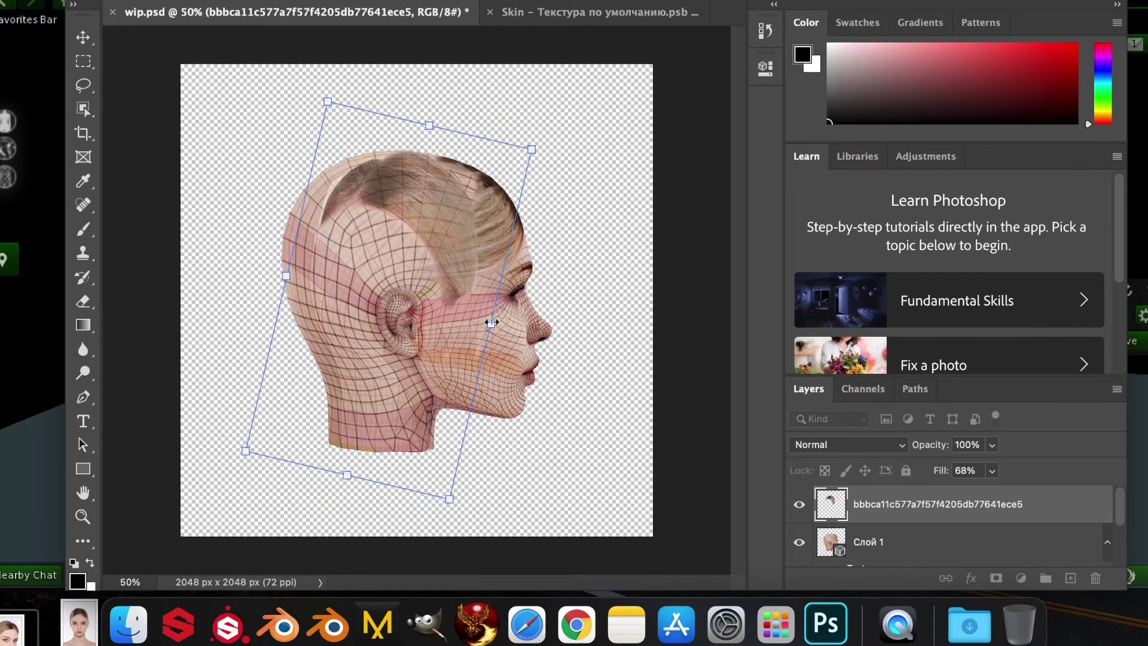
pyautogui.moveTo(490, 322); pyautogui.dragTo(521, 346)
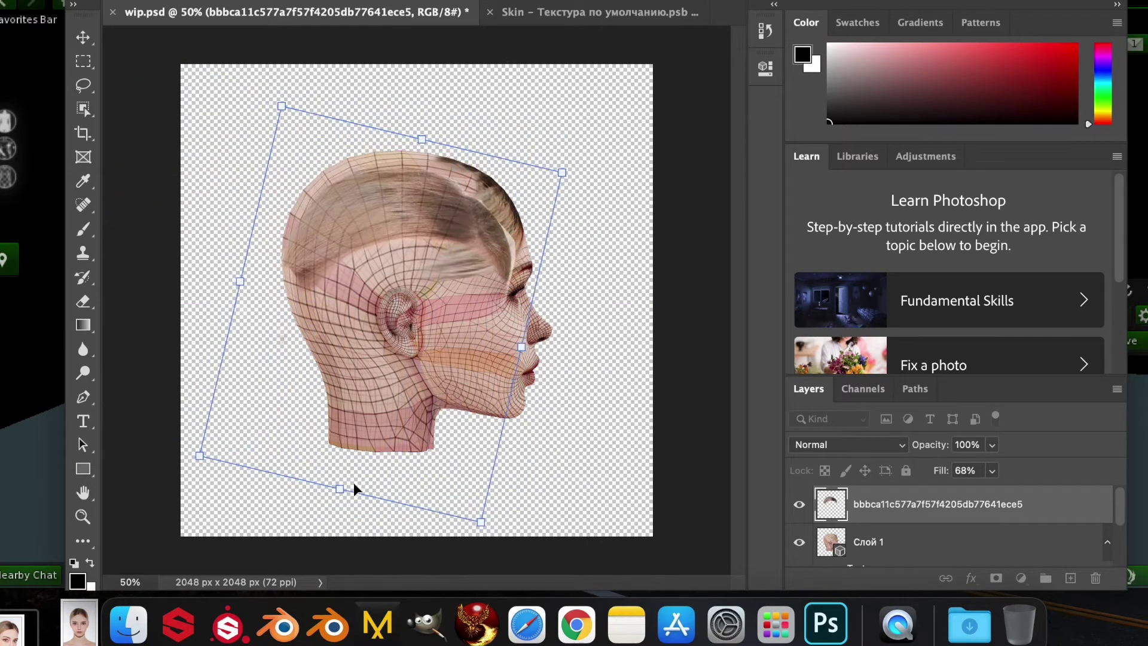
# - Stretch the hair piece vertically, and rotate and move it to line up with the forehead and ear
pyautogui.moveTo(339, 489); pyautogui.dragTo(332, 520)
pyautogui.moveTo(535, 497); pyautogui.dragTo(550, 256)
pyautogui.moveTo(400, 294); pyautogui.dragTo(497, 237)
pyautogui.moveTo(666, 412); pyautogui.dragTo(450, 510)
pyautogui.moveTo(538, 387); pyautogui.dragTo(510, 451)
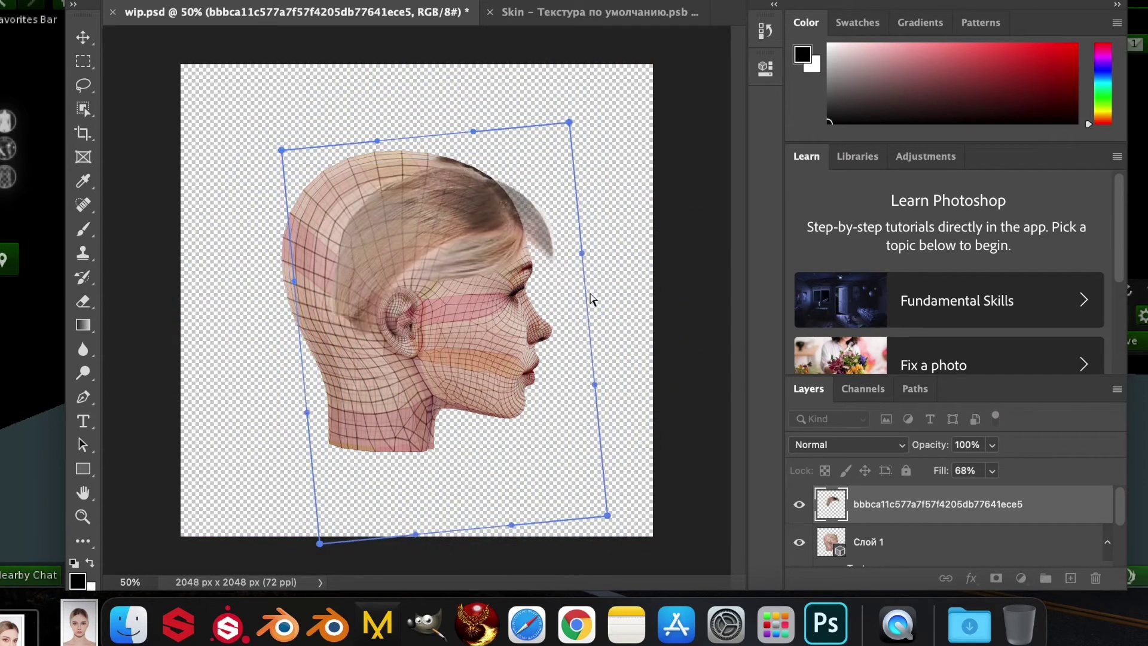
# - Warp the hair piece so its lower edge follows the head's hairline from forehead to ear
pyautogui.moveTo(595, 385); pyautogui.dragTo(618, 434)
pyautogui.moveTo(425, 311); pyautogui.dragTo(447, 329)
pyautogui.moveTo(468, 167); pyautogui.dragTo(477, 153)
pyautogui.moveTo(294, 281); pyautogui.dragTo(249, 257)
pyautogui.moveTo(582, 253); pyautogui.dragTo(584, 297)
pyautogui.moveTo(478, 333); pyautogui.dragTo(484, 365)
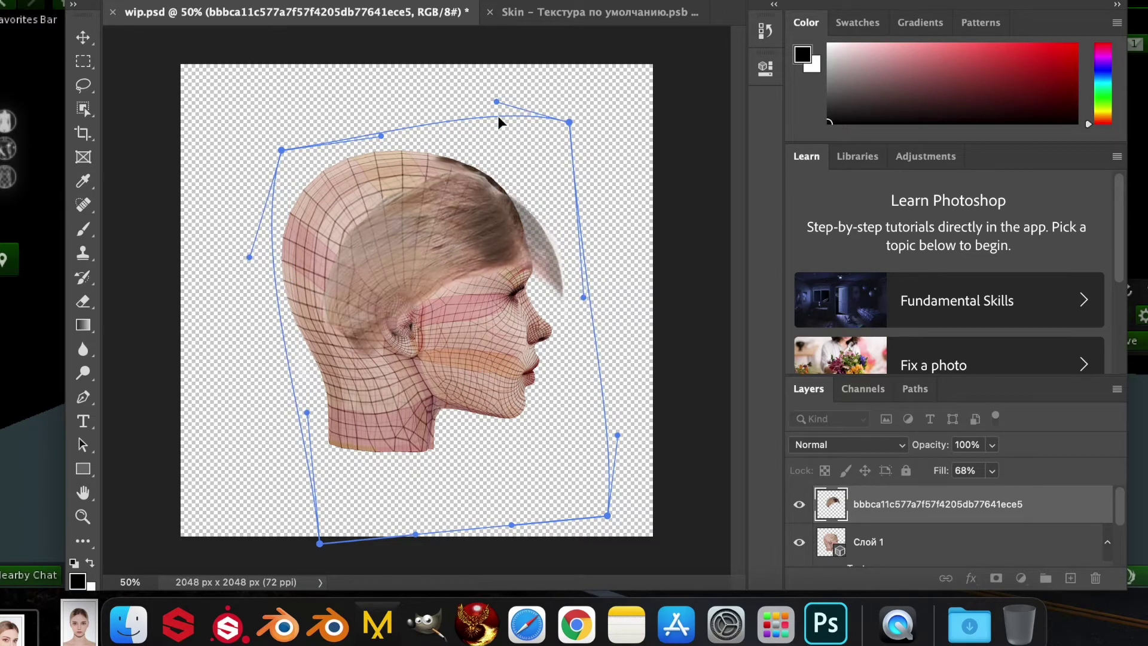
pyautogui.moveTo(498, 116); pyautogui.dragTo(504, 105)
pyautogui.click(391, 73)
# - Erase the hair overhanging the forehead and head outline, and set the hair layer's fill to 100%
pyautogui.click(84, 304)
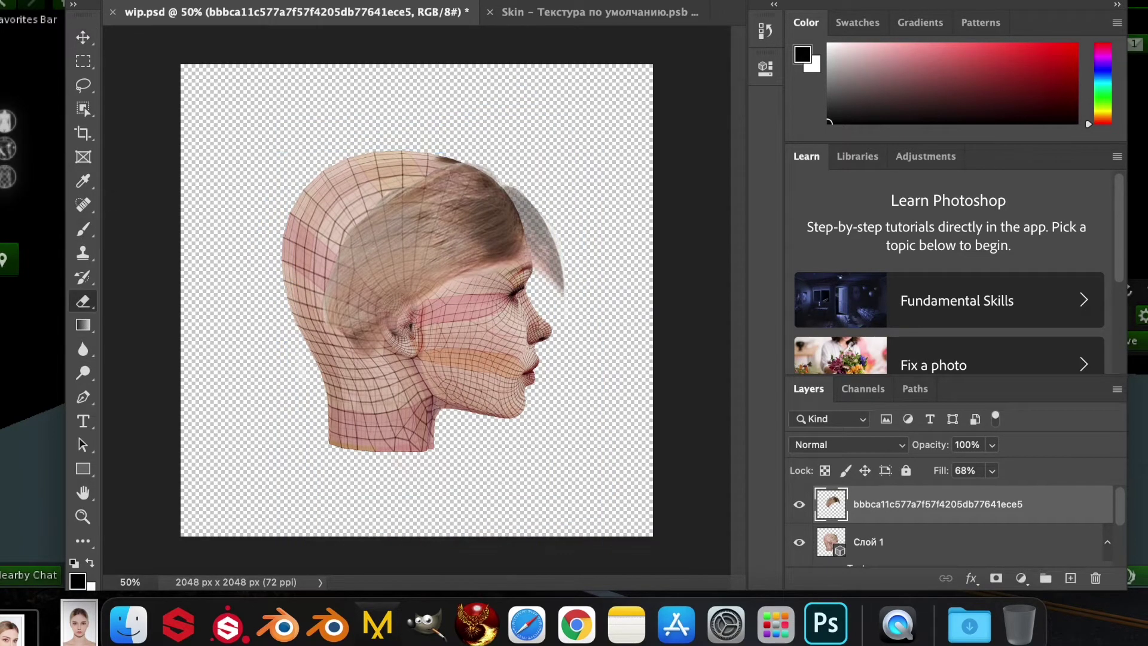
pyautogui.click(189, 2)
pyautogui.click(190, 1)
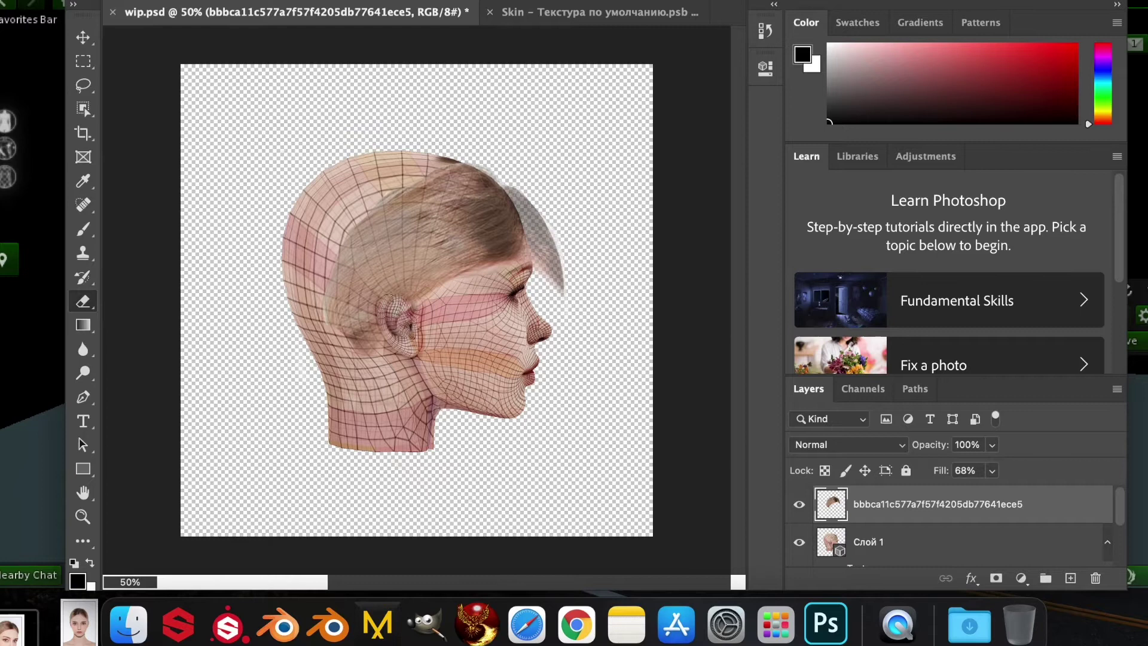
pyautogui.moveTo(535, 257)
pyautogui.mouseDown()
pyautogui.moveTo(503, 171)
pyautogui.moveTo(487, 181)
pyautogui.moveTo(530, 201)
pyautogui.moveTo(541, 266)
pyautogui.mouseUp()
pyautogui.press('super+z')
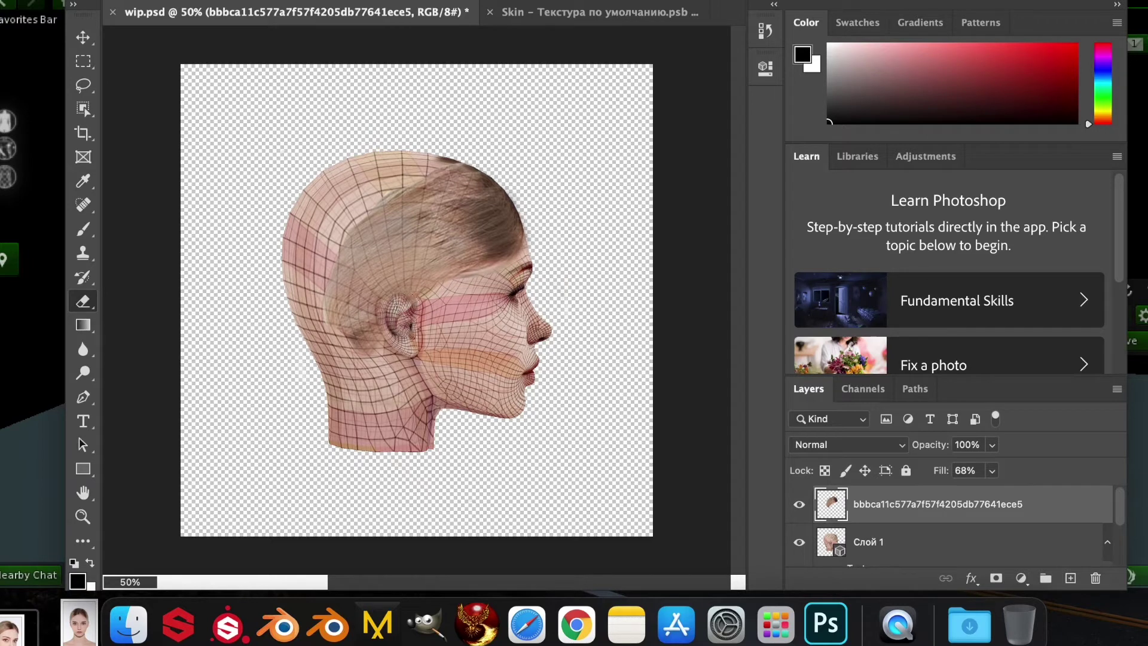
pyautogui.click(992, 445)
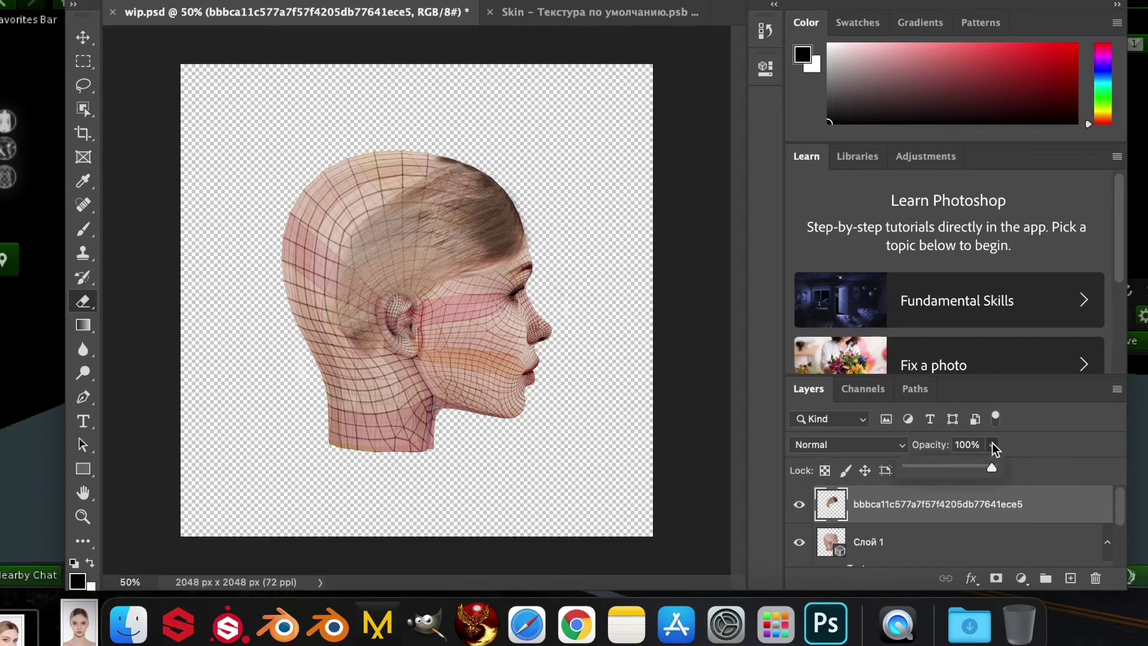
pyautogui.press('super+z')
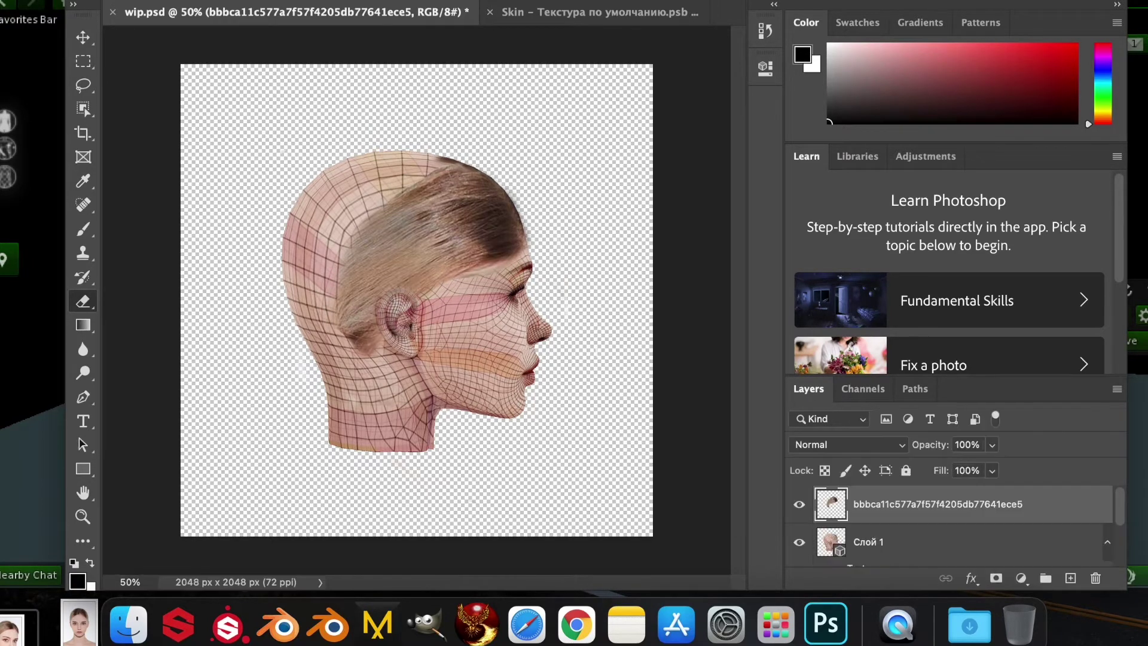
# - Adjust the eraser and soften the lower edge of the hair along the temple and forehead
pyautogui.click(157, 1)
pyautogui.moveTo(235, 42); pyautogui.dragTo(223, 41)
pyautogui.press('Return')
pyautogui.click(799, 506)
pyautogui.click(799, 506)
pyautogui.moveTo(459, 272); pyautogui.dragTo(493, 266)
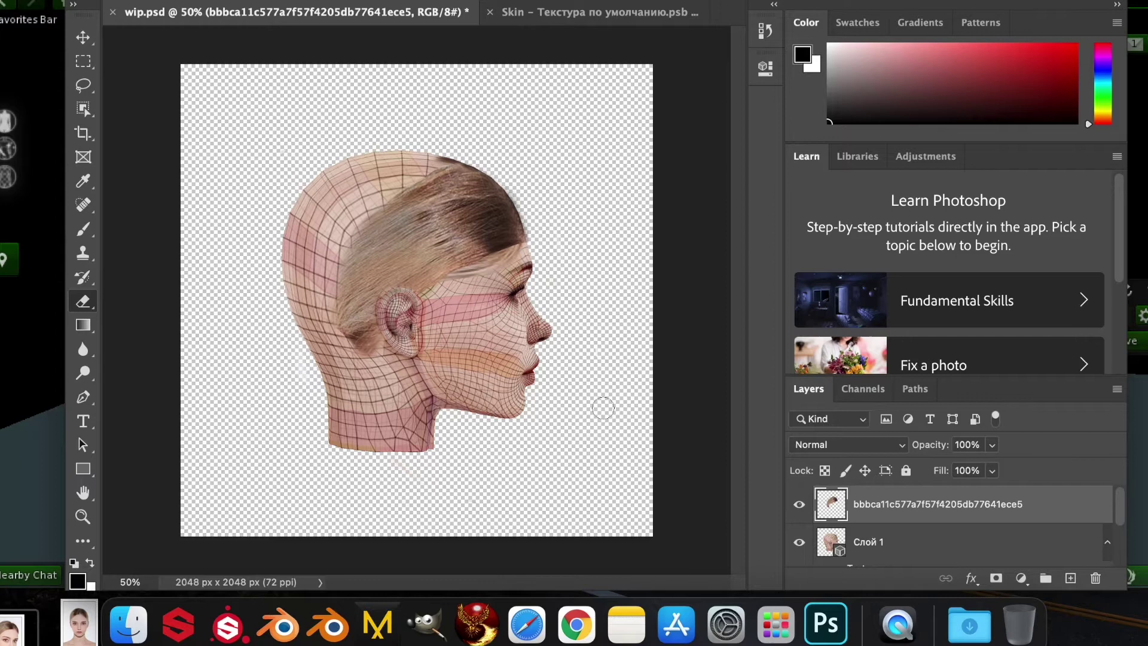
pyautogui.moveTo(526, 268); pyautogui.dragTo(518, 270)
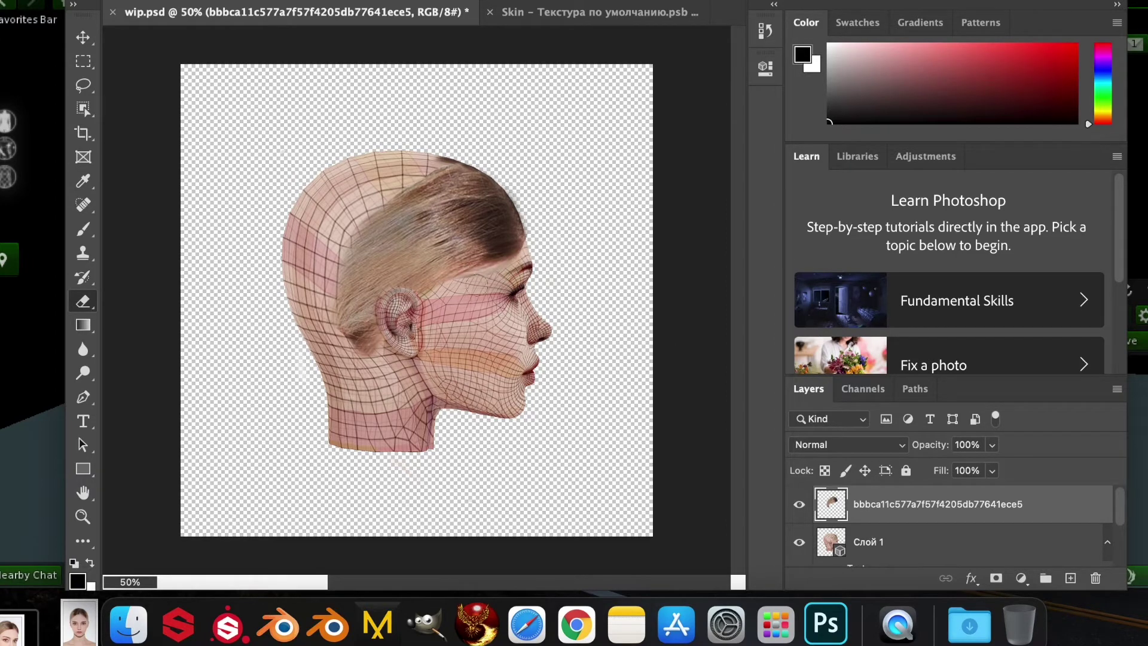
# - Add a new empty layer to the skin texture document and return to wip.psd
pyautogui.click(567, 15)
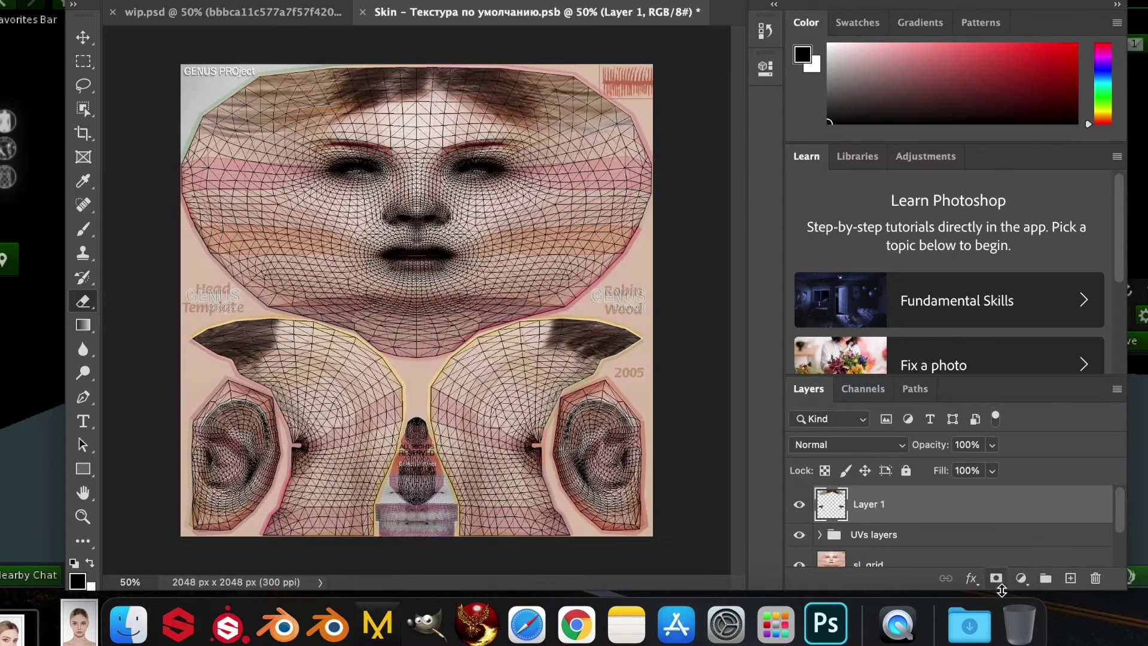
pyautogui.click(1069, 578)
pyautogui.click(233, 13)
pyautogui.rightClick(916, 501)
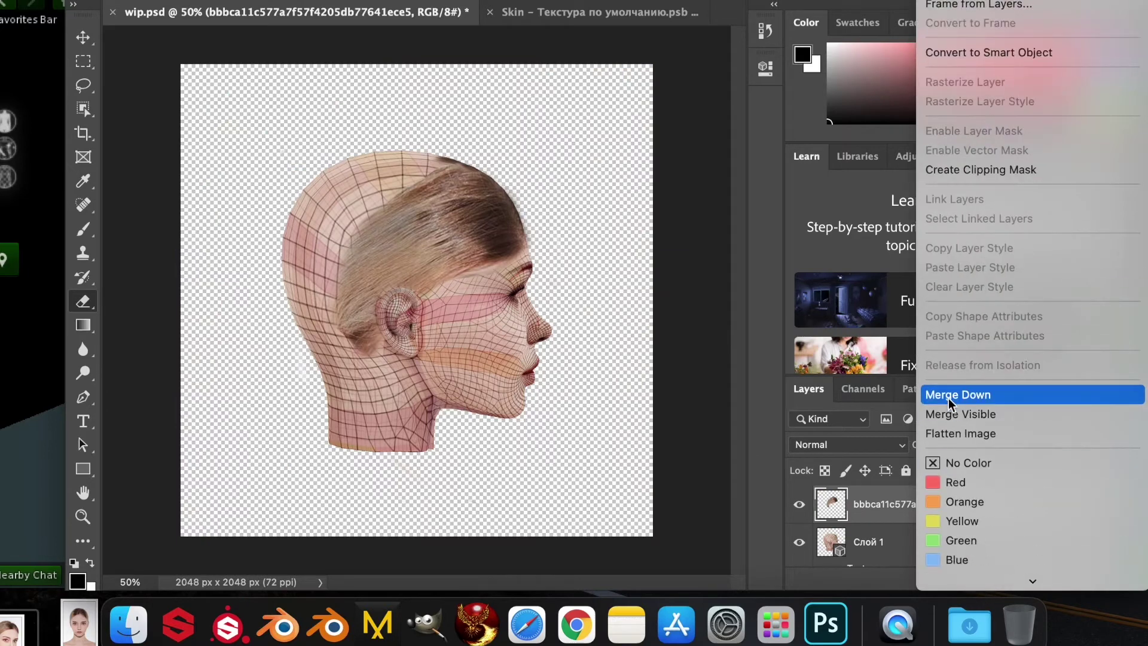
pyautogui.click(951, 396)
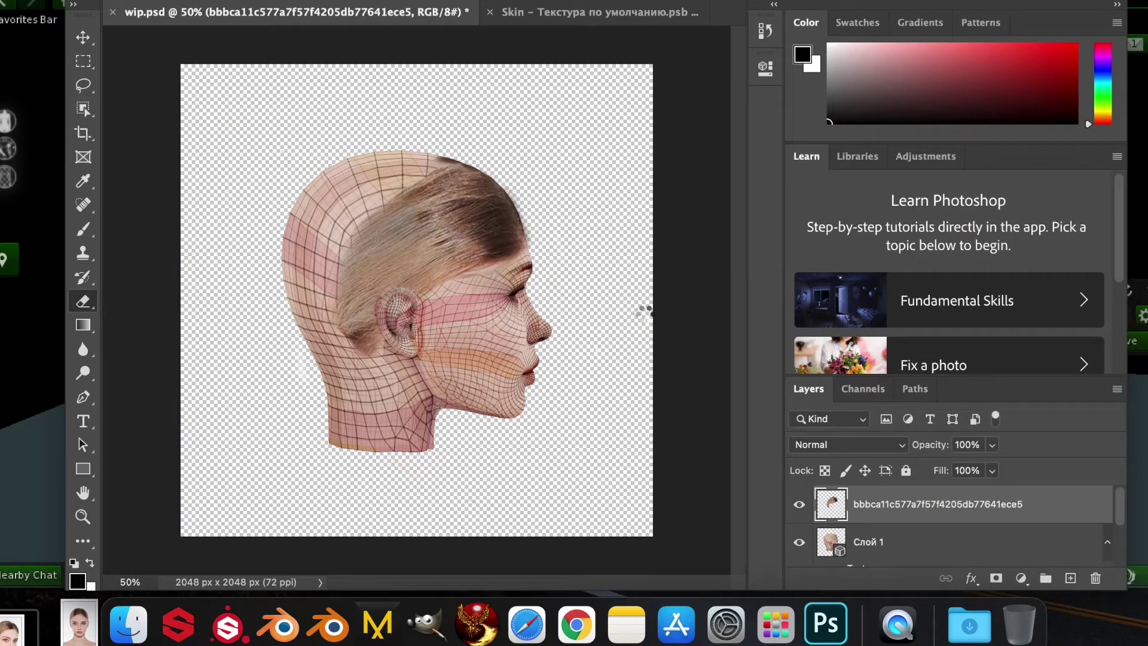
pyautogui.press('super+z')
# - Duplicate the hair photo layer, hide the copy, and merge the original down onto the 3D head layer
pyautogui.press('super+j')
pyautogui.click(800, 505)
pyautogui.rightClick(932, 542)
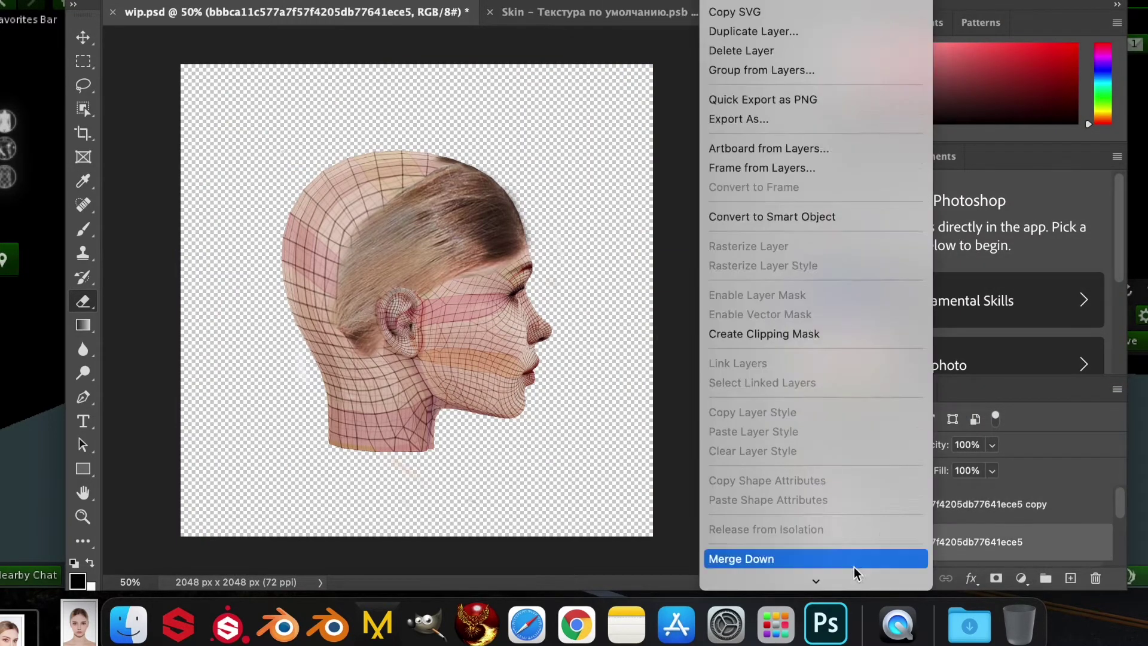
pyautogui.click(854, 565)
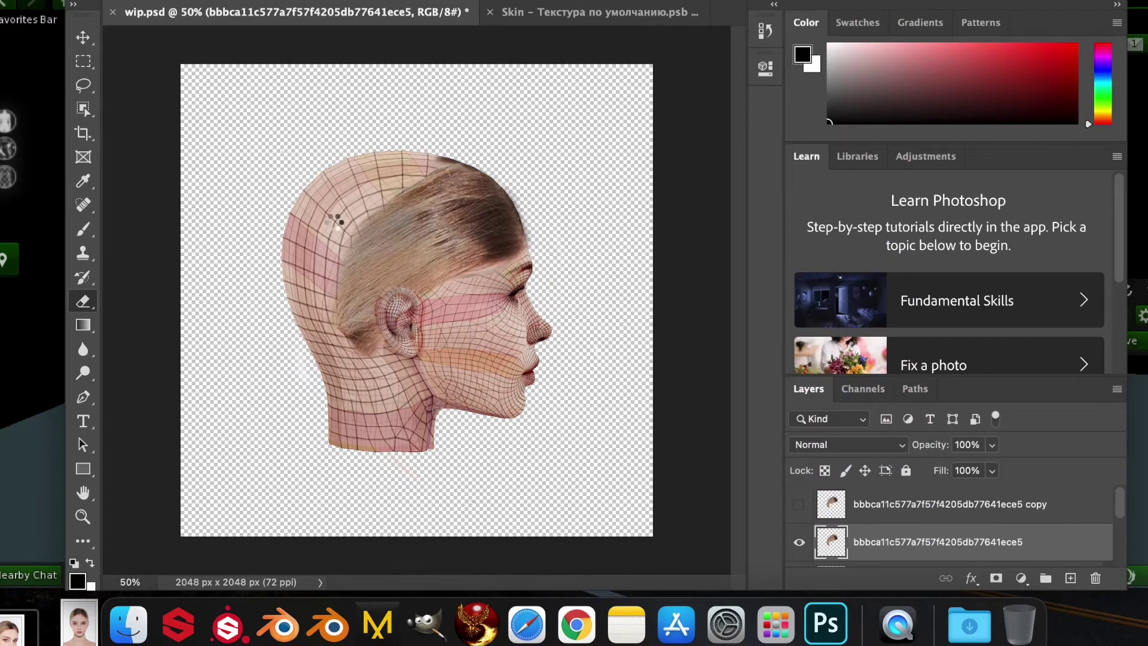
# - Turn the 3D head to the front and erase at the hair edge above the brow
pyautogui.click(83, 37)
pyautogui.moveTo(576, 369); pyautogui.dragTo(439, 381)
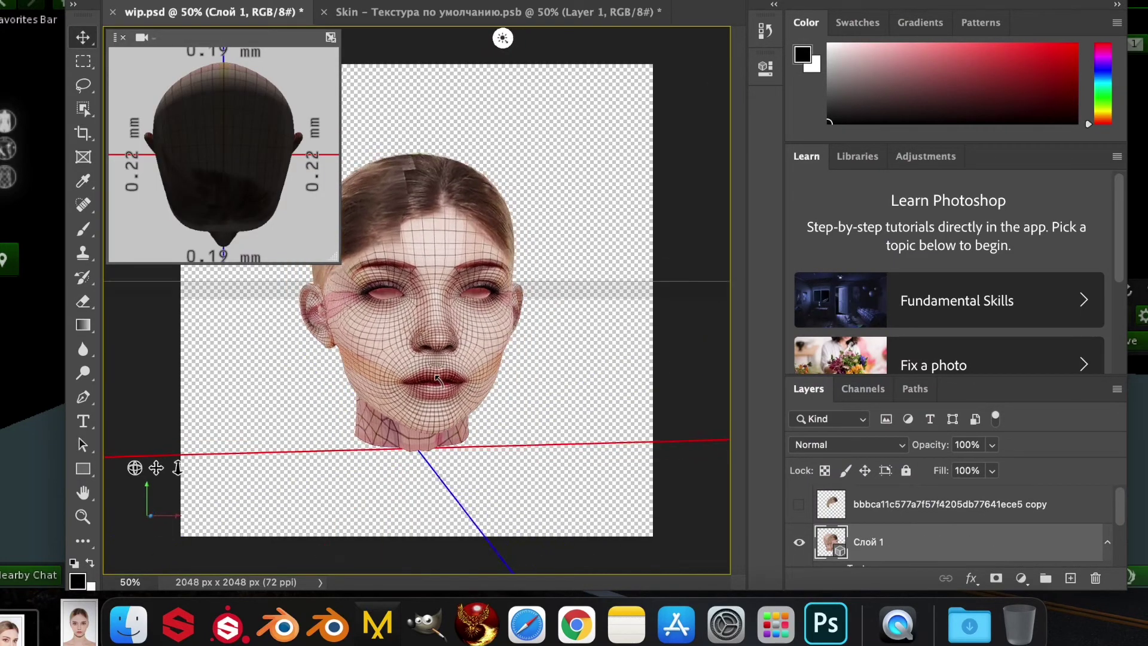
pyautogui.press('e')
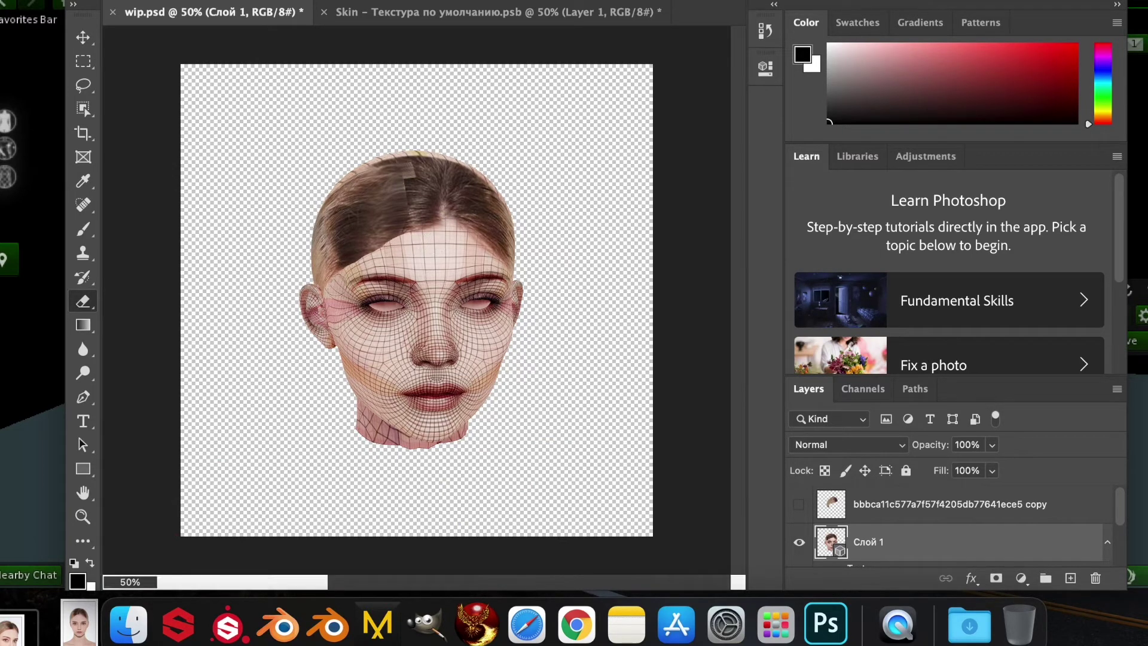
pyautogui.click(375, 263)
# - Turn the 3D head to its left profile and select the hidden hair copy layer
pyautogui.click(84, 39)
pyautogui.moveTo(493, 334); pyautogui.dragTo(366, 338)
pyautogui.click(861, 505)
pyautogui.click(799, 505)
pyautogui.click(799, 505)
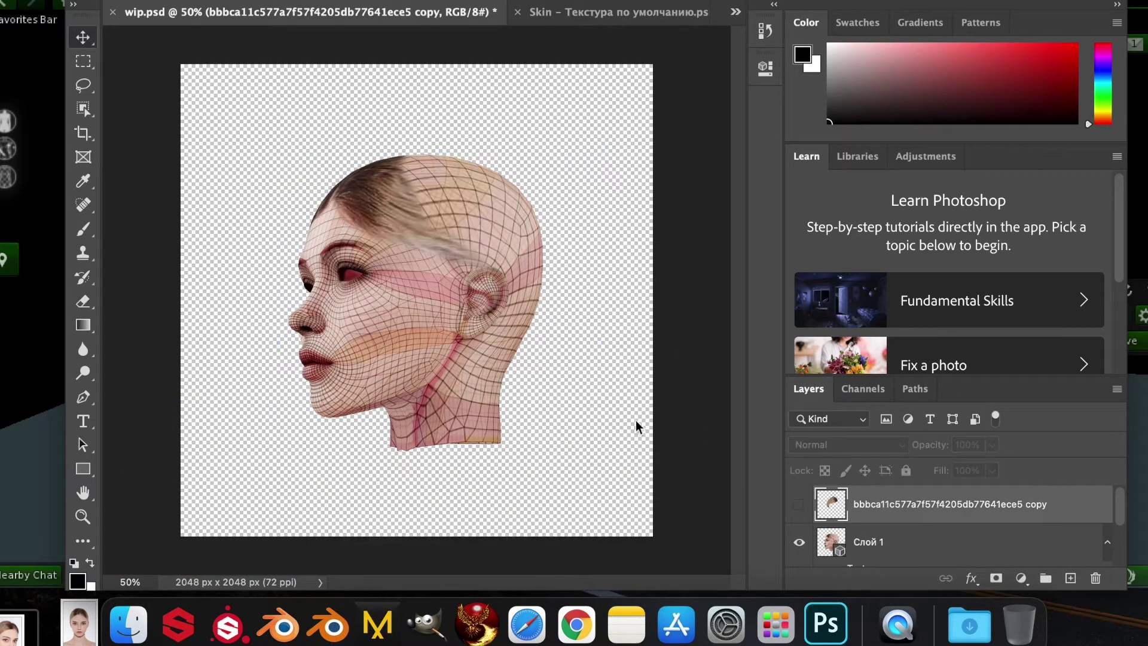
# - Adjust the 3D head's left profile angle, add another empty layer to the skin texture document, and return to wip.psd
pyautogui.click(518, 359)
pyautogui.moveTo(532, 349); pyautogui.dragTo(501, 363)
pyautogui.click(498, 14)
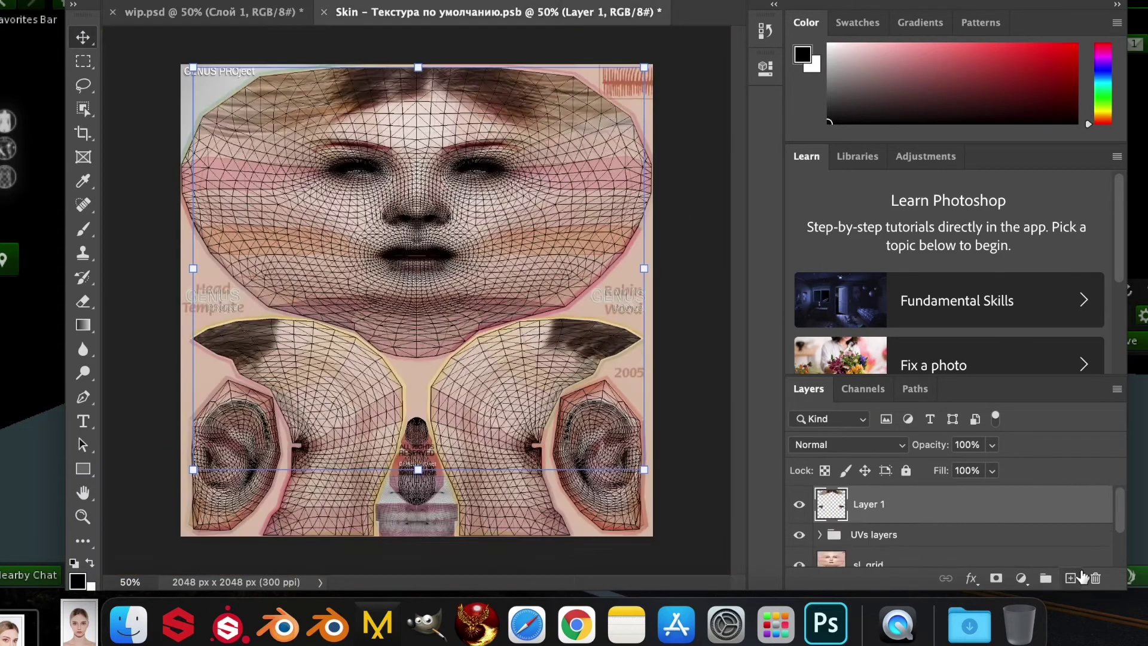
pyautogui.click(1070, 577)
pyautogui.click(261, 15)
# - Show the hair copy layer, flip it horizontally, and place it over the left side of the 3D head
pyautogui.scroll(2, 896, 546)
pyautogui.click(799, 504)
pyautogui.click(878, 505)
pyautogui.moveTo(599, 345); pyautogui.dragTo(80, 342)
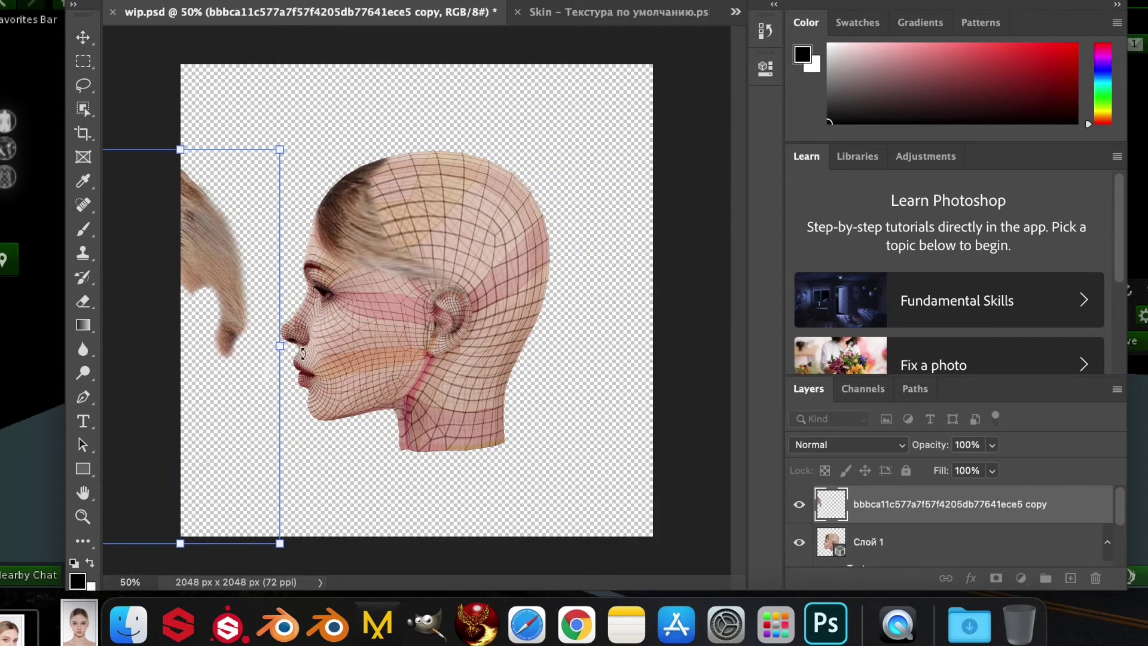
pyautogui.moveTo(282, 346); pyautogui.dragTo(443, 346)
pyautogui.moveTo(320, 295); pyautogui.dragTo(472, 285)
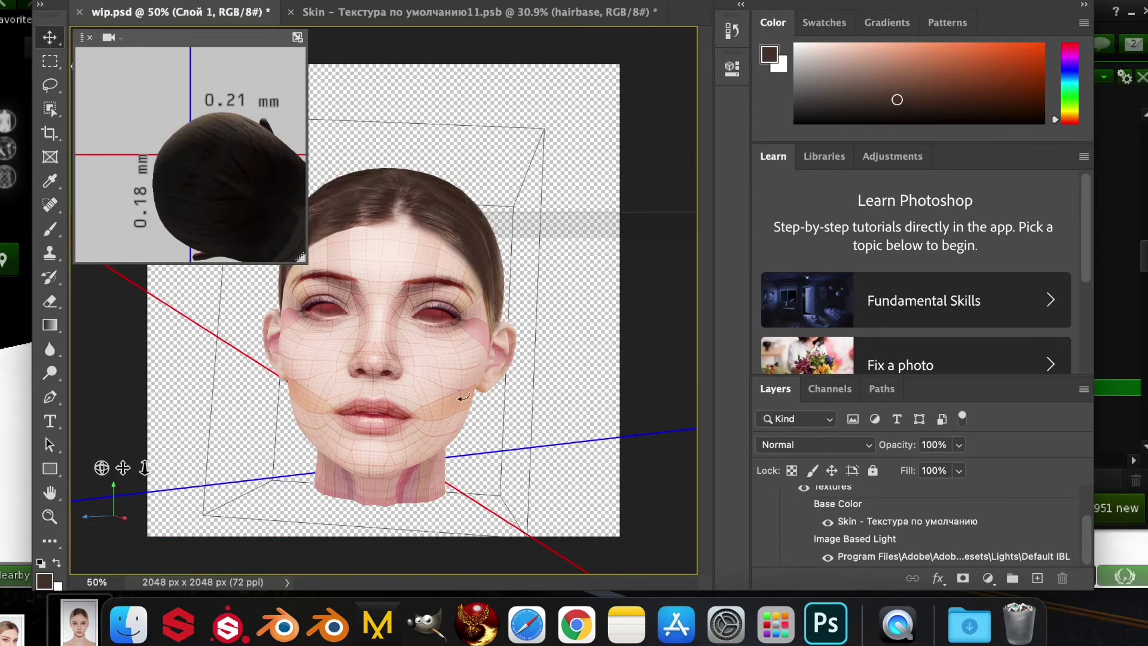
# - Check the finished hair on the front of the 3D head, and hide the UVs and sl_grid layers beneath hairbase in the texture document
pyautogui.moveTo(464, 397); pyautogui.dragTo(756, 70)
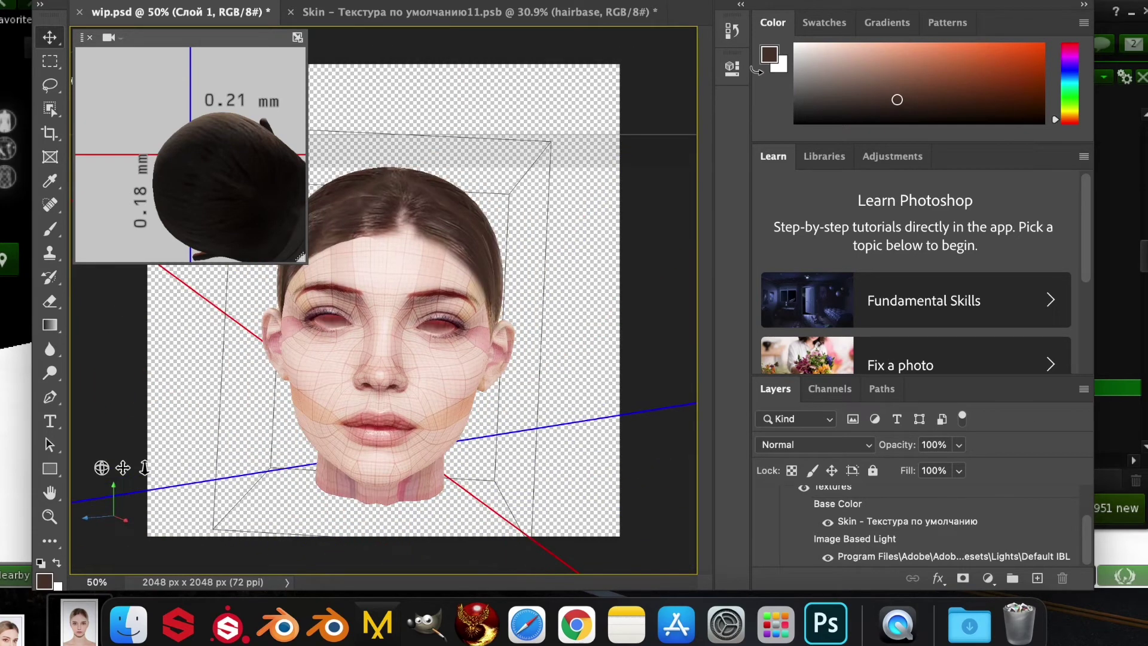
pyautogui.click(573, 13)
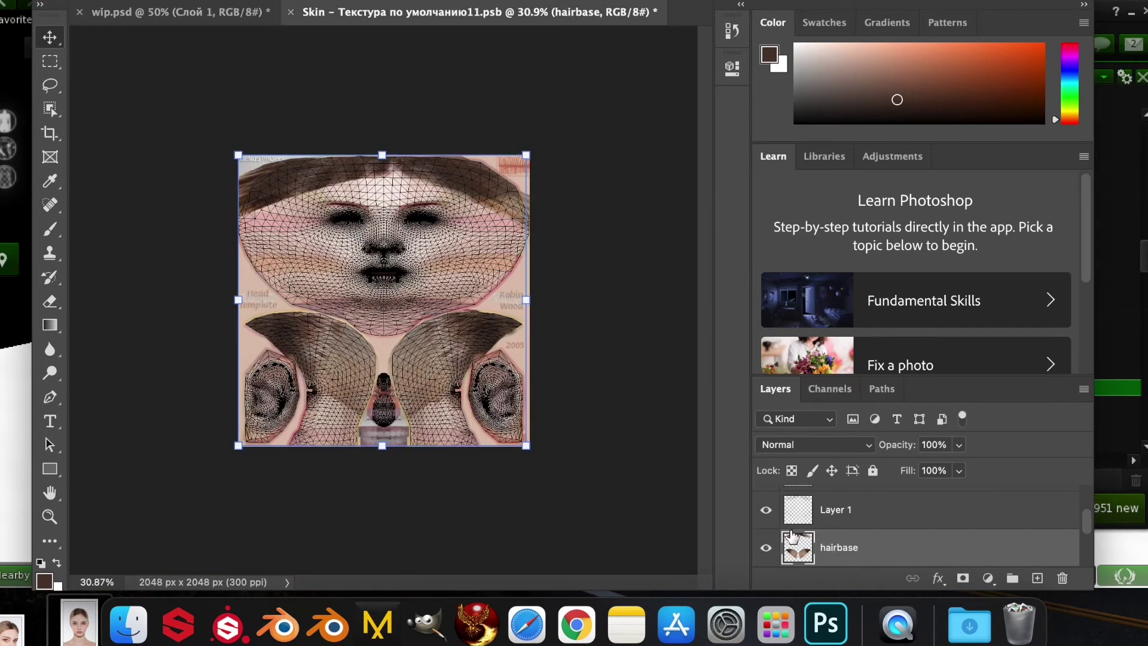
pyautogui.click(764, 548)
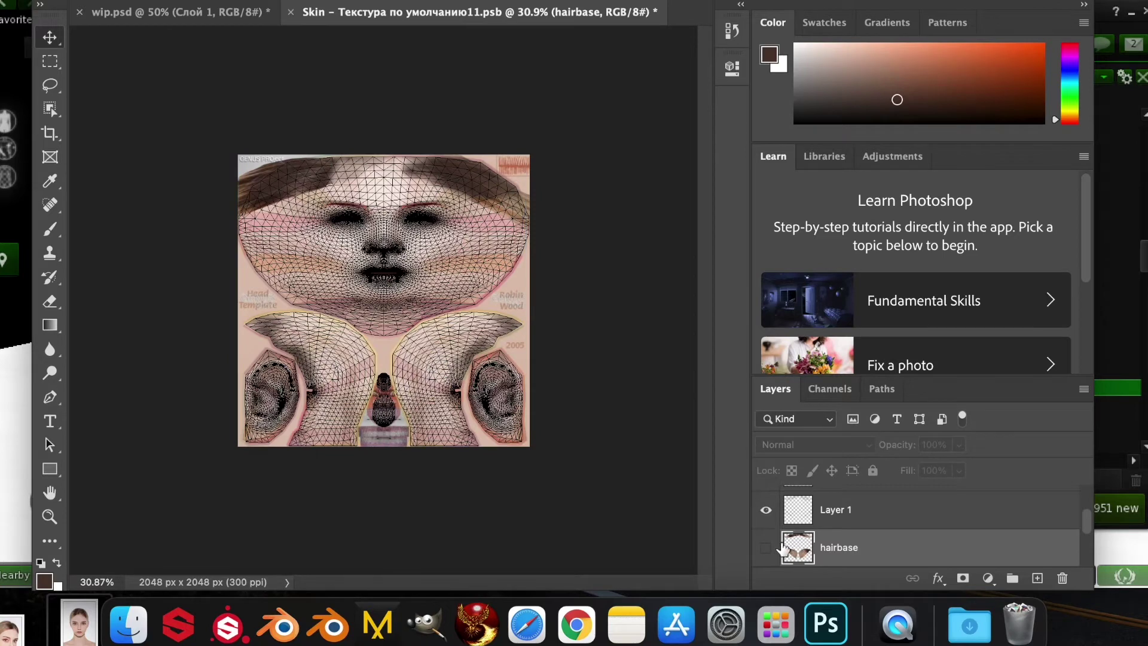
pyautogui.click(765, 547)
pyautogui.scroll(-3, 771, 529)
pyautogui.click(766, 526)
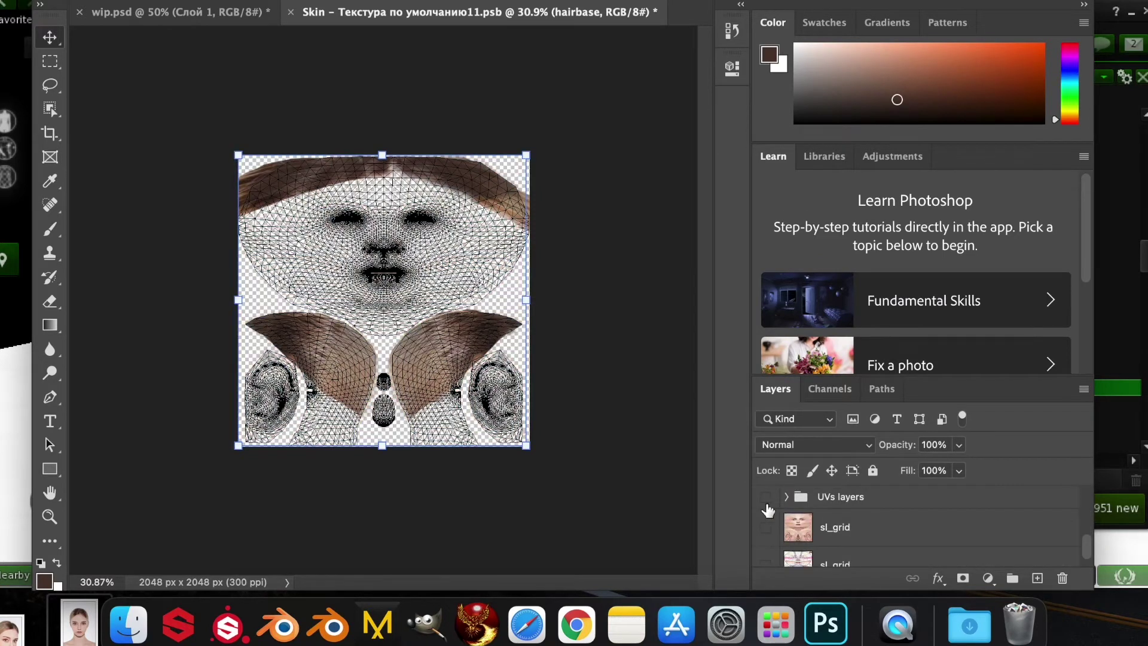
# - Export the hairbase texture as a PNG image named HB1 to the Desktop
pyautogui.click(122, 0)
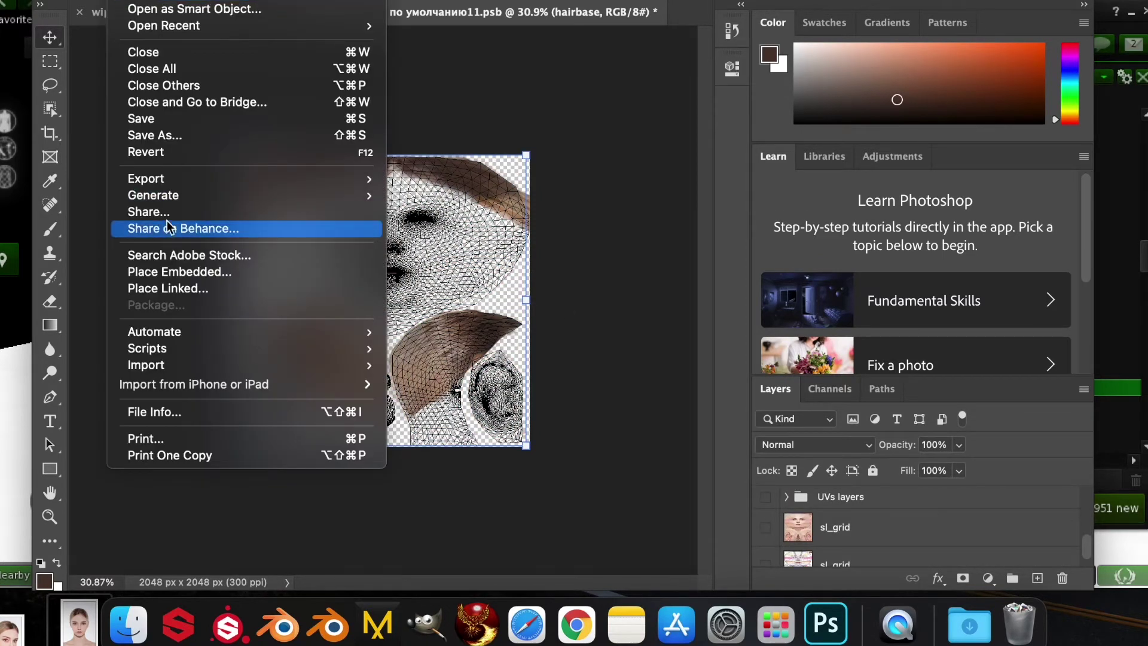
pyautogui.moveTo(170, 181)
pyautogui.click(480, 181)
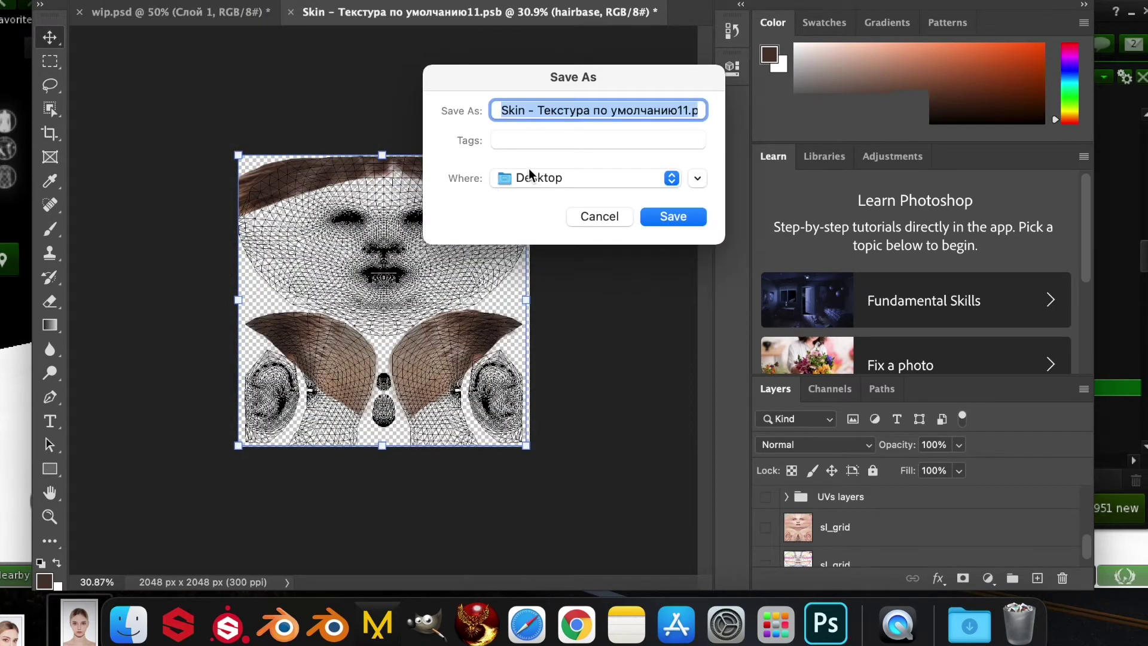
pyautogui.write('h')
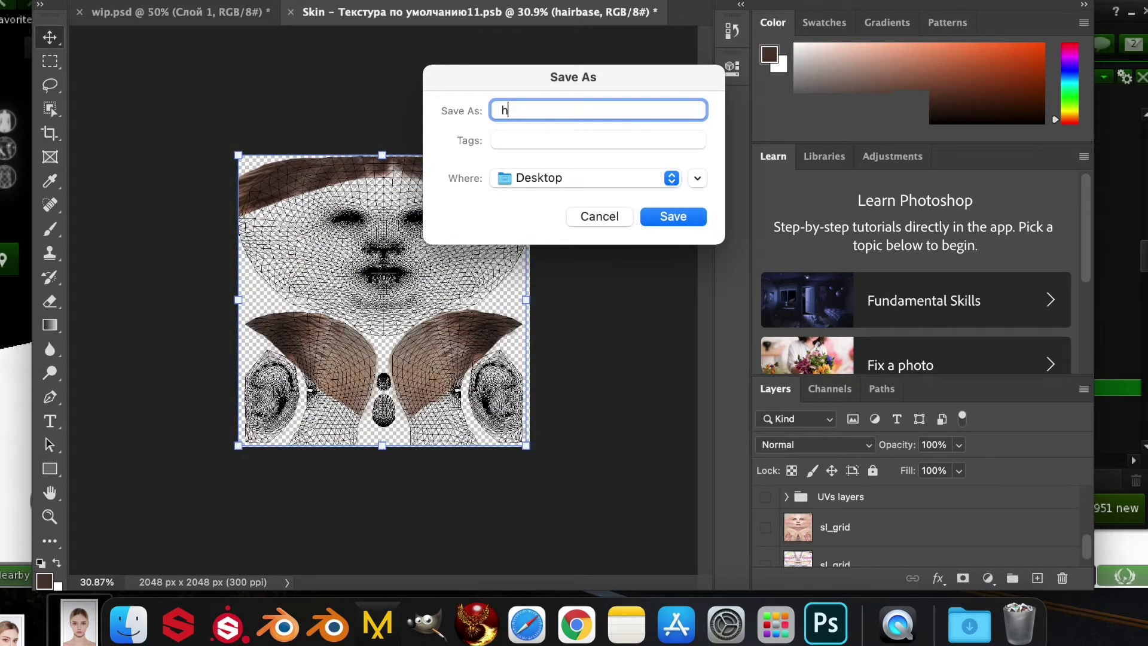
pyautogui.press('BackSpace')
pyautogui.write('HB1')
pyautogui.click(675, 217)
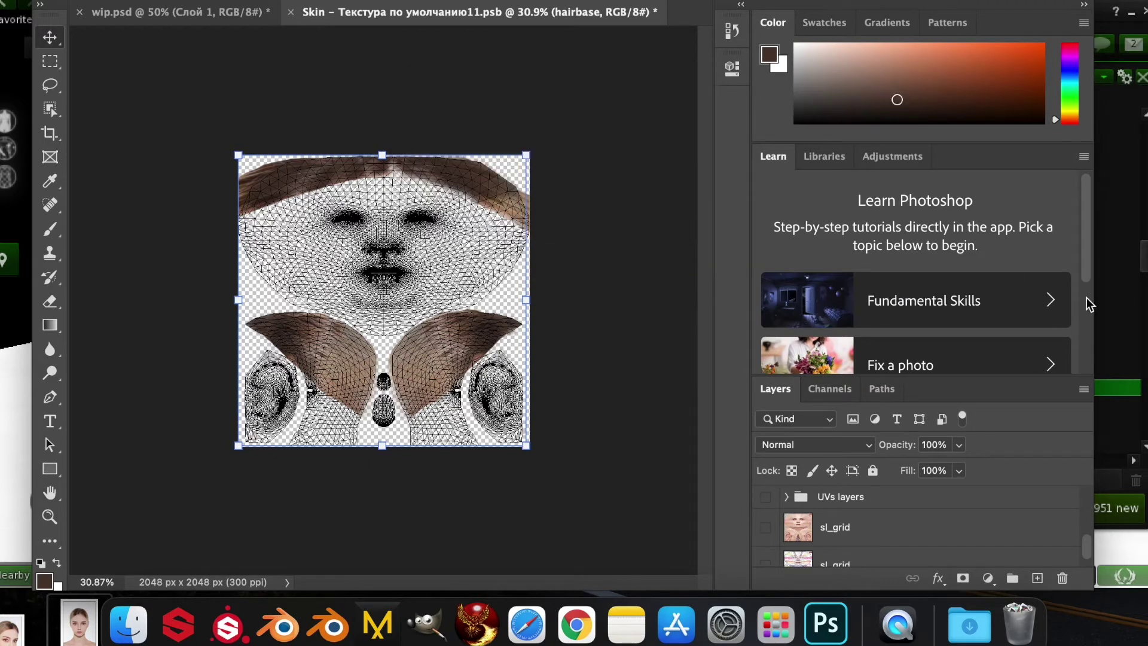
# - Switch to the Second Life viewer and create a new tattoo item named HB1 in the inventory
pyautogui.click(1112, 381)
pyautogui.click(868, 31)
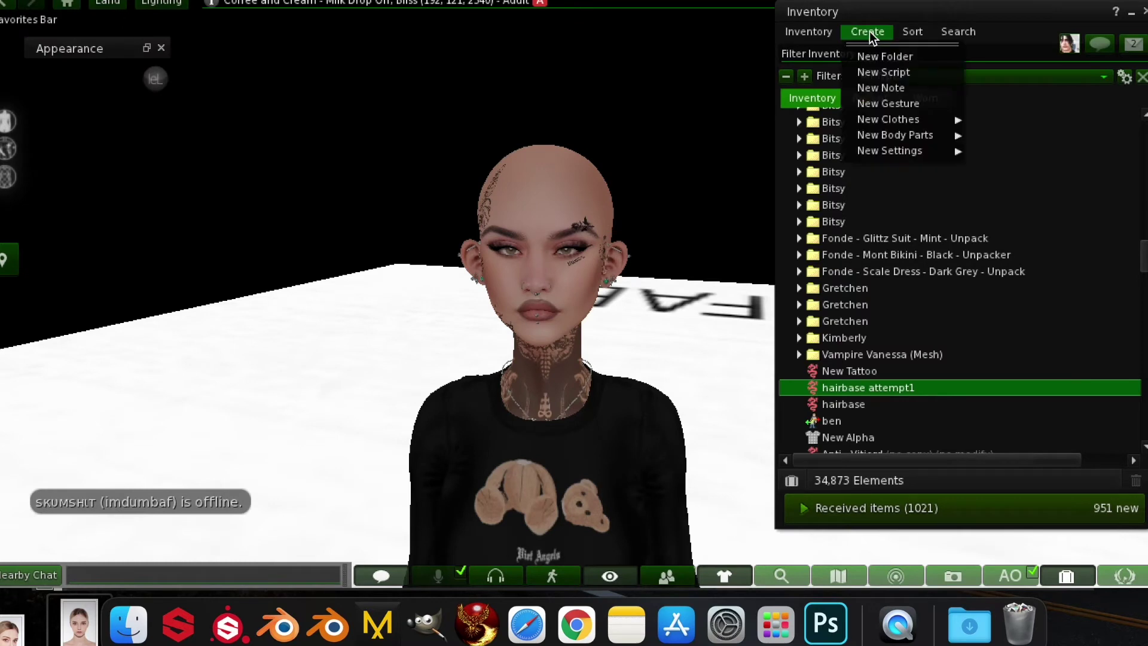
pyautogui.moveTo(890, 151)
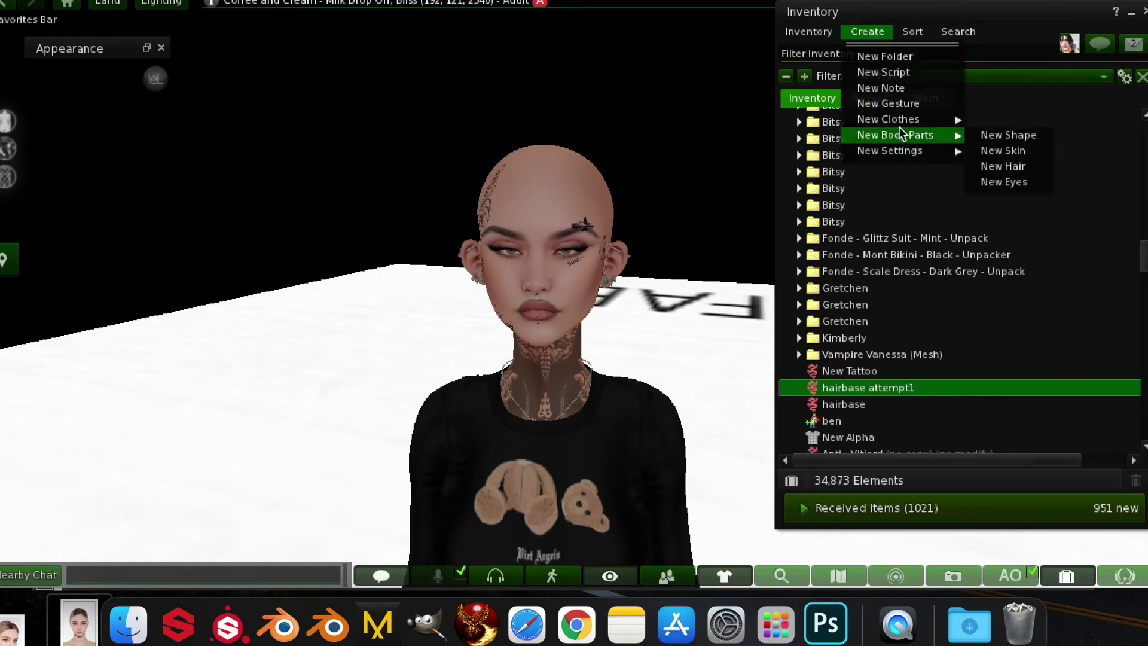
pyautogui.click(1020, 260)
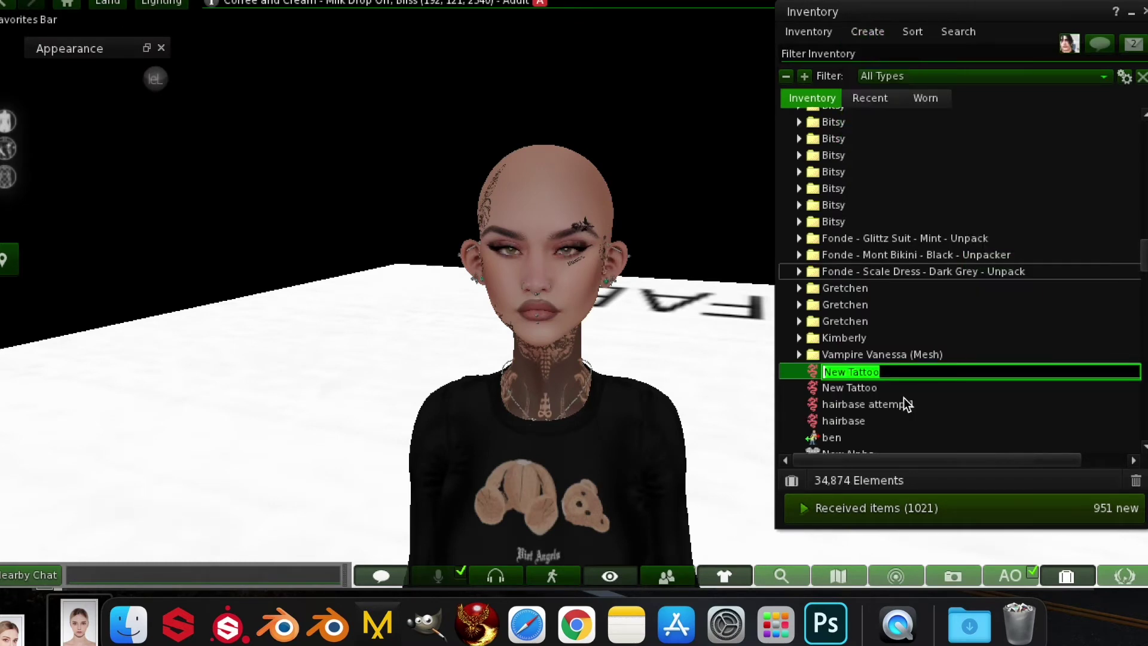
pyautogui.write('h')
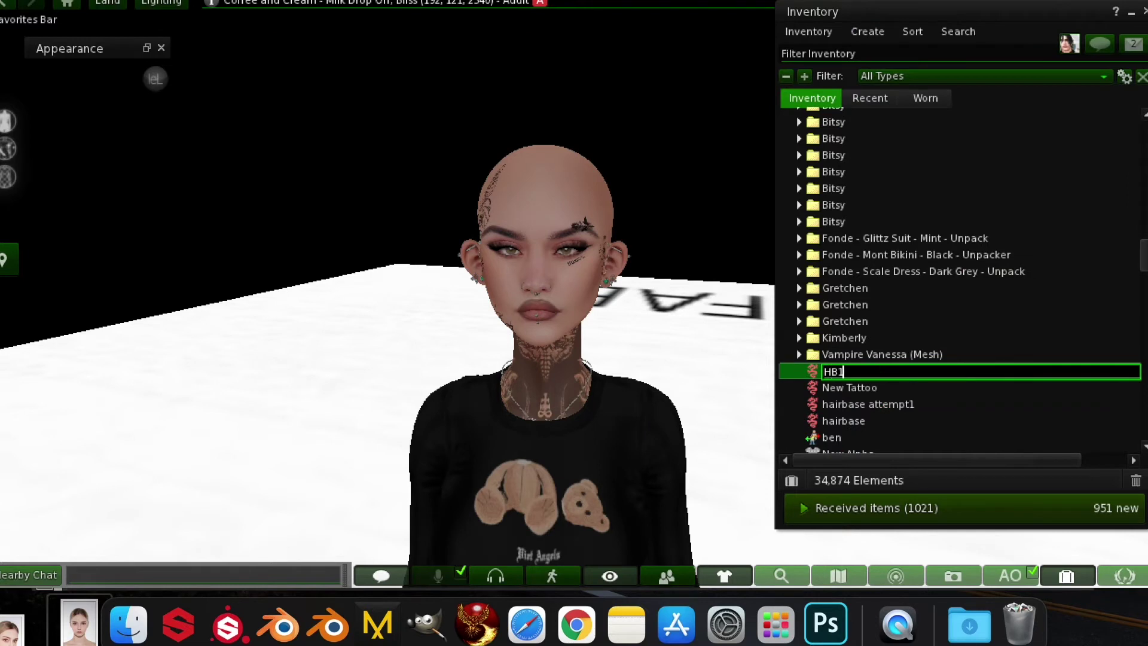
pyautogui.write('B1')
pyautogui.press('Return')
# - Add the HB1 tattoo to the avatar and open it for editing in a detached Appearance window
pyautogui.rightClick(839, 368)
pyautogui.click(881, 282)
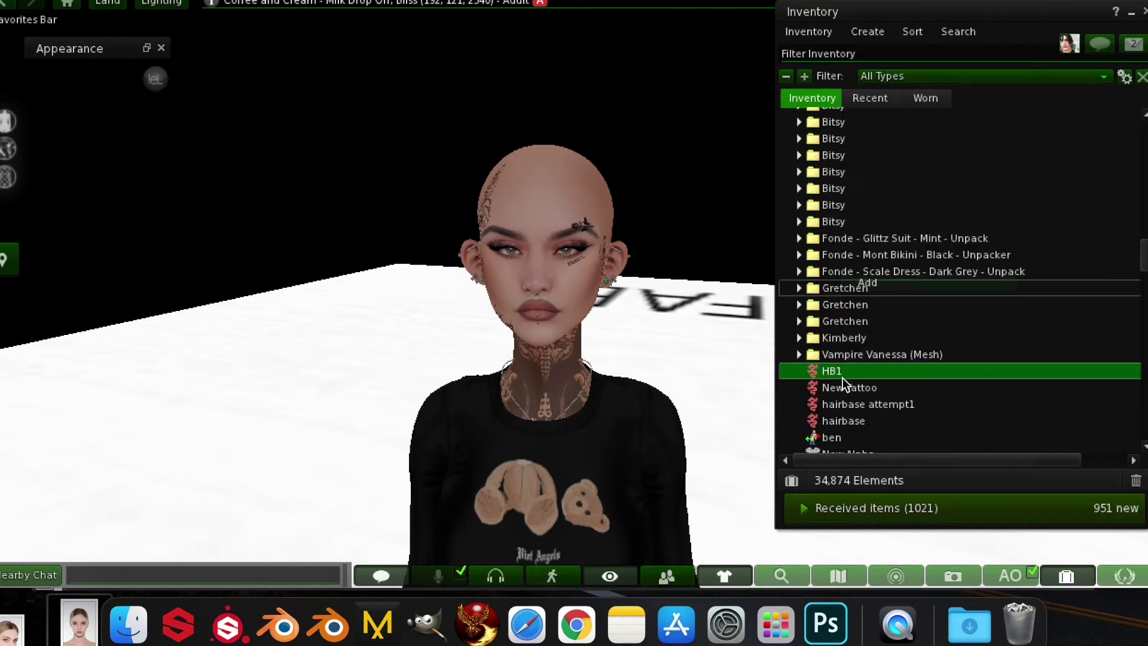
pyautogui.rightClick(841, 373)
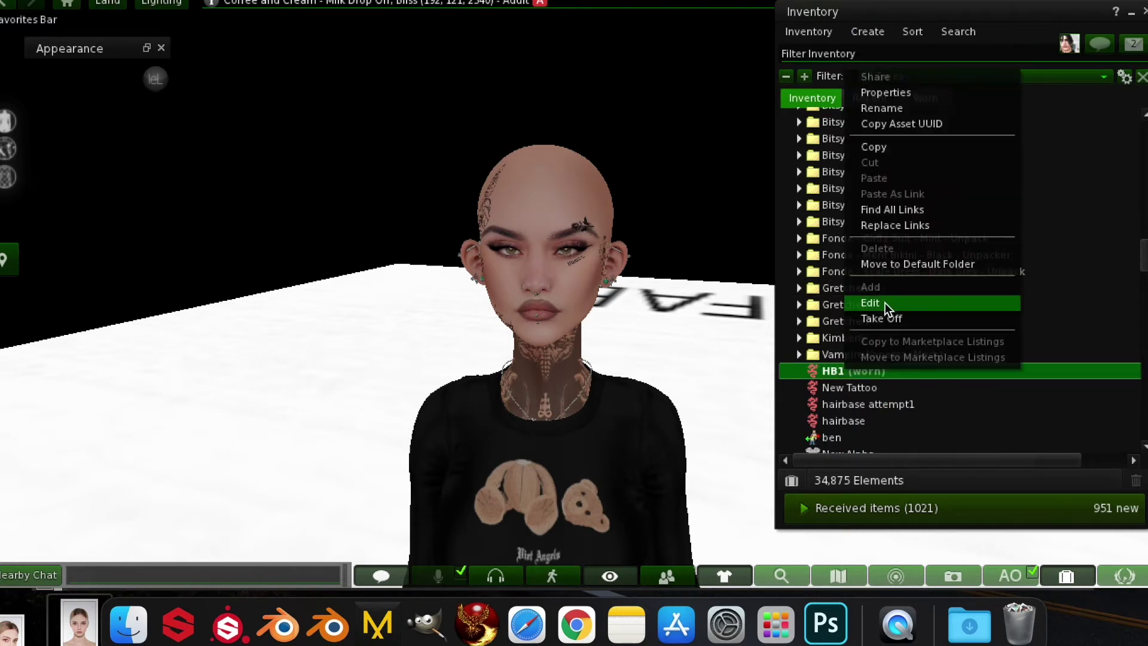
pyautogui.click(885, 302)
pyautogui.click(147, 48)
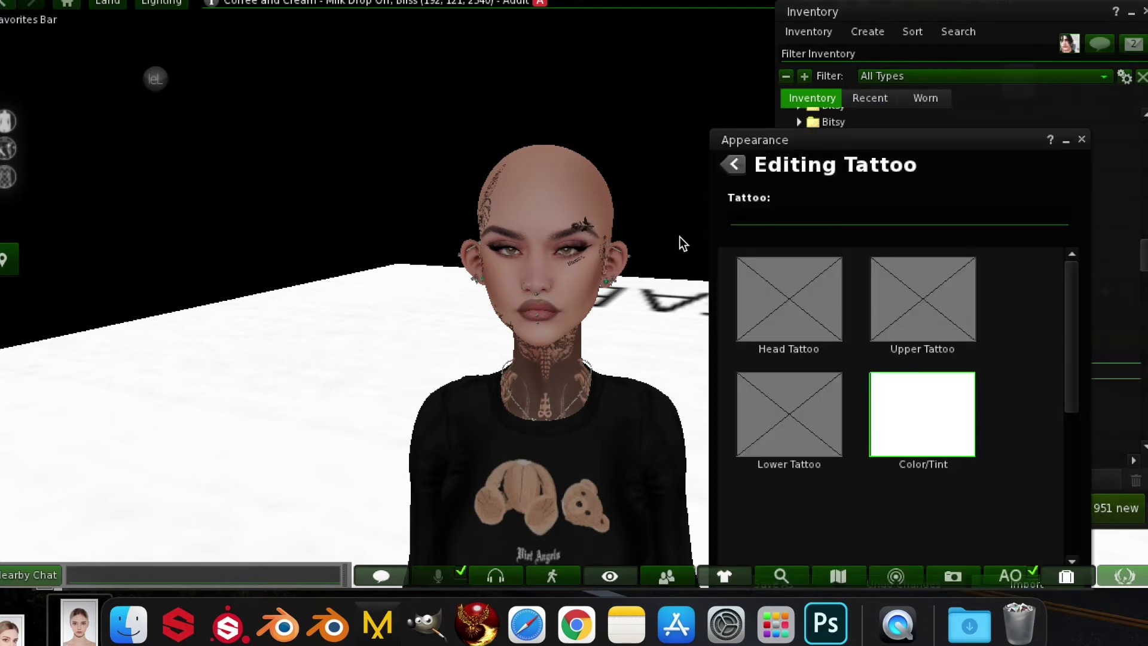
# - Add HB1.png from the Desktop as a local texture, apply it as the Head Tattoo, and save the tattoo
pyautogui.click(788, 298)
pyautogui.click(404, 318)
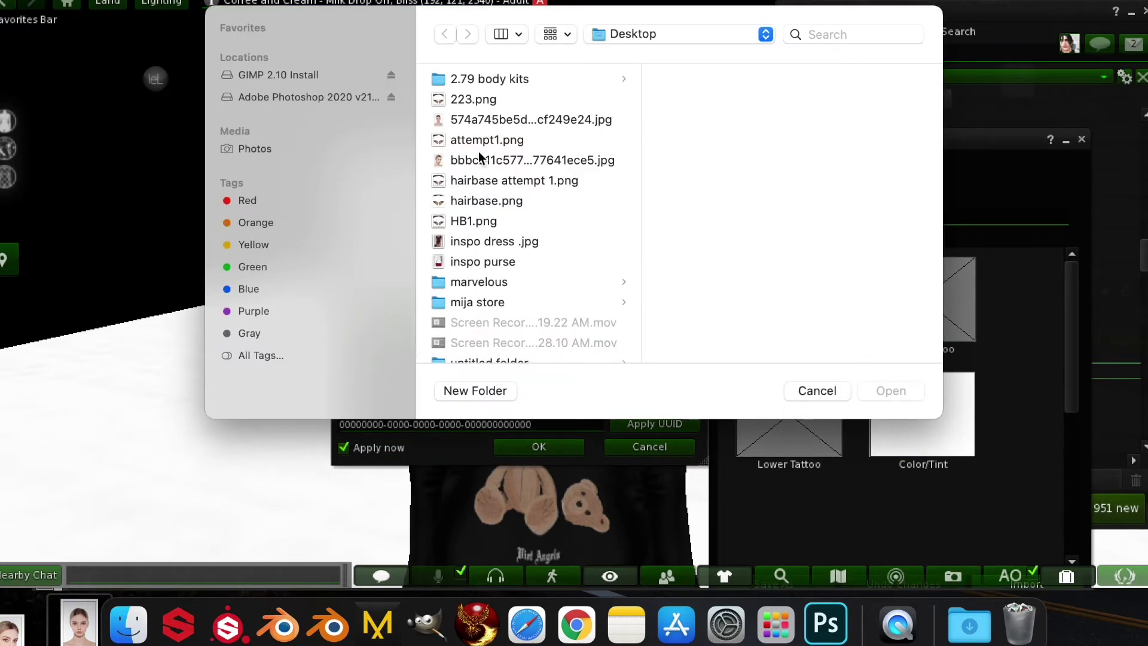
pyautogui.click(473, 221)
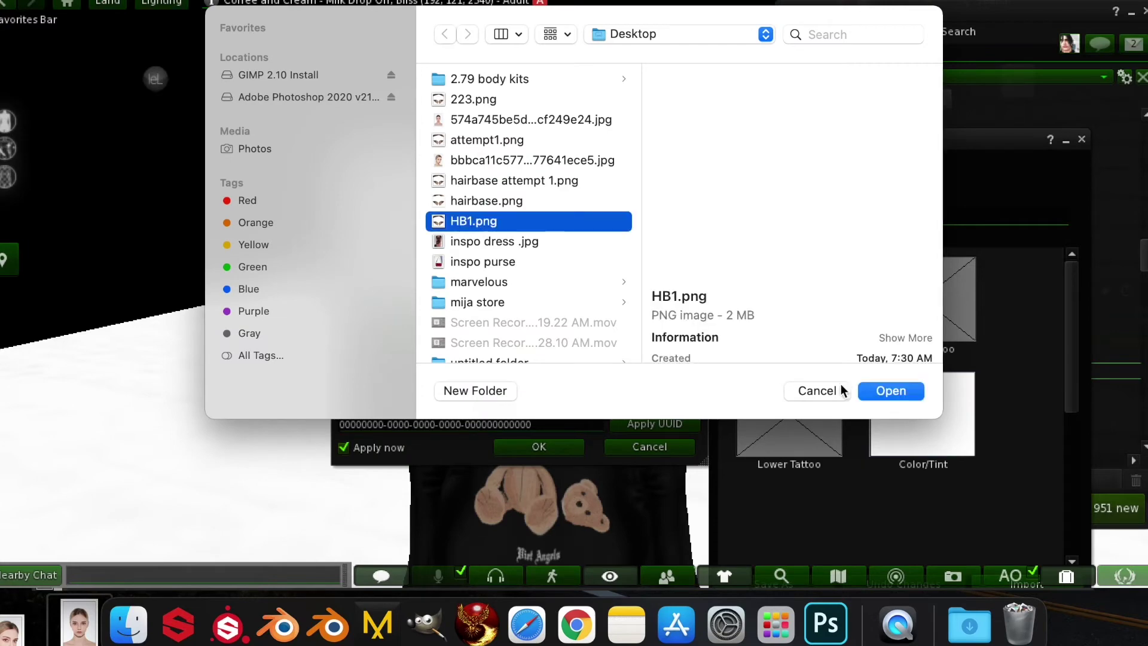
pyautogui.click(888, 395)
pyautogui.click(536, 230)
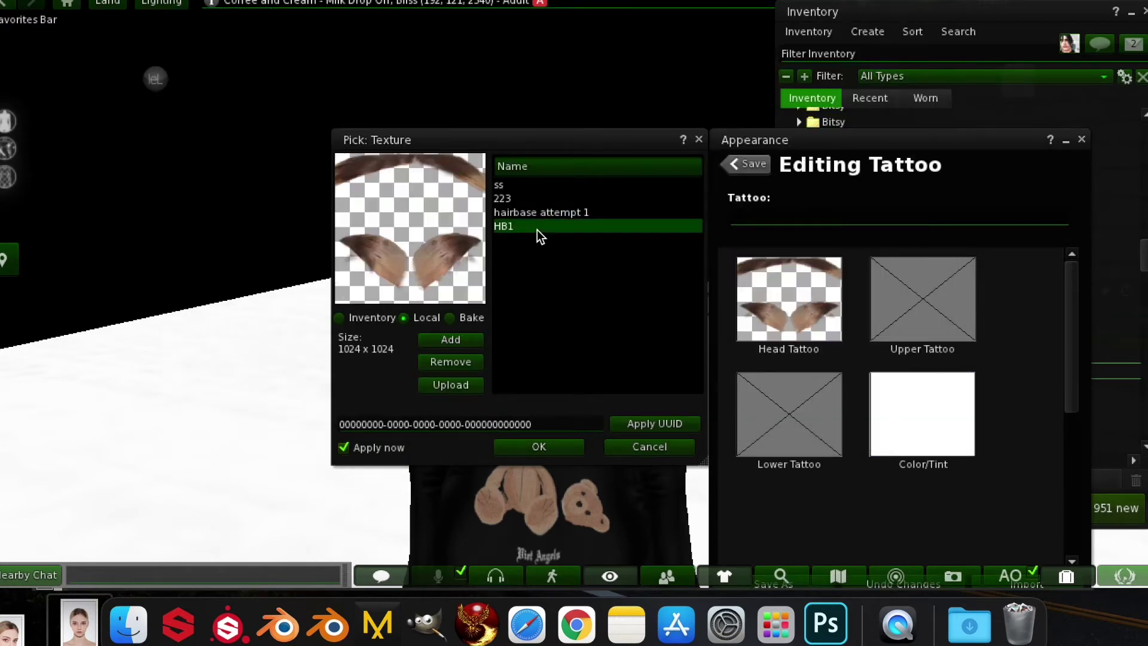
pyautogui.click(526, 443)
pyautogui.click(759, 165)
pyautogui.click(1081, 141)
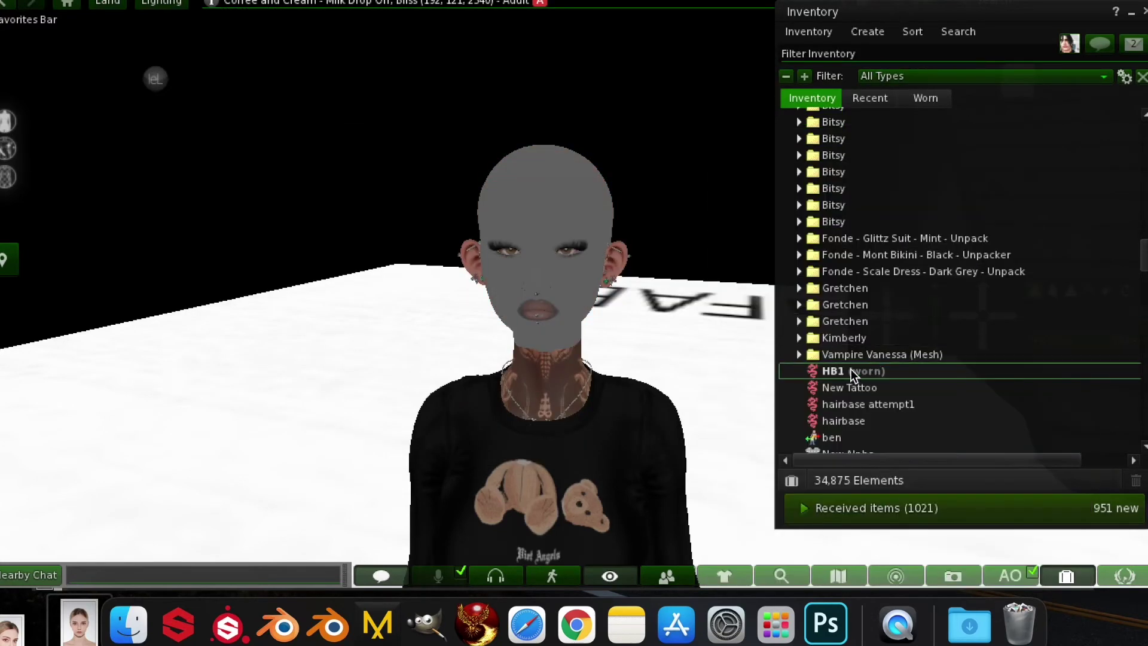
# - Reopen the worn HB1 tattoo for editing and move the Appearance window clear of the avatar
pyautogui.rightClick(852, 368)
pyautogui.click(887, 300)
pyautogui.moveTo(845, 145); pyautogui.dragTo(877, 74)
pyautogui.moveTo(1026, 68); pyautogui.dragTo(309, 62)
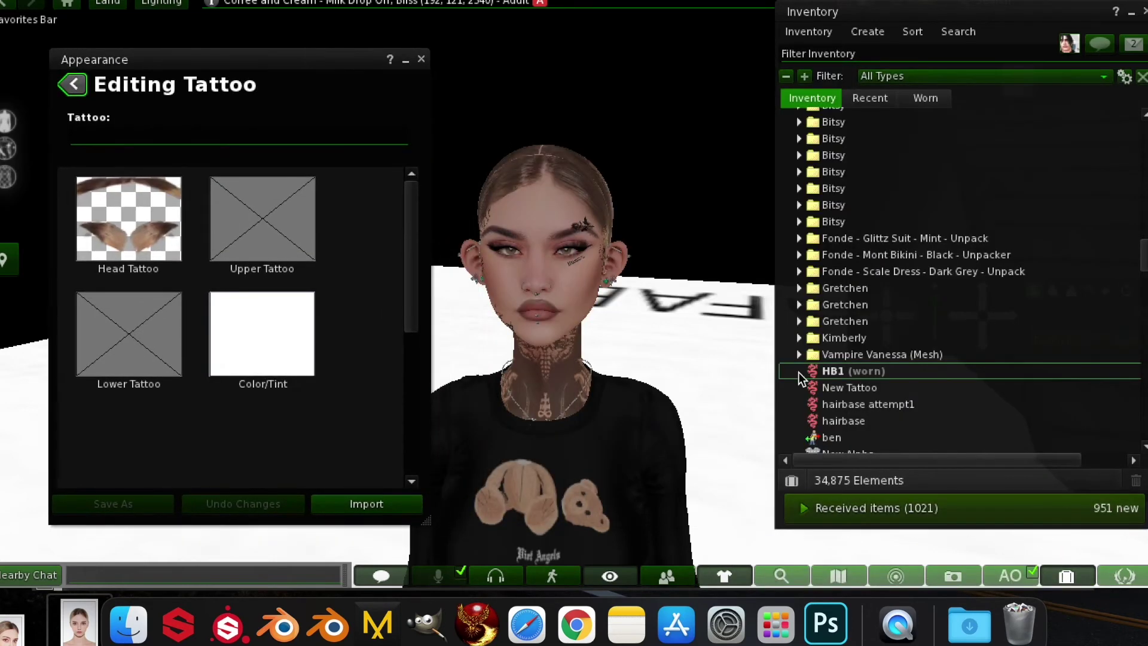
# - Close the inventory and reframe the camera on the avatar's head to inspect the hairbase from the front
pyautogui.click(1066, 576)
pyautogui.moveTo(864, 318); pyautogui.dragTo(917, 310)
pyautogui.click(1094, 291)
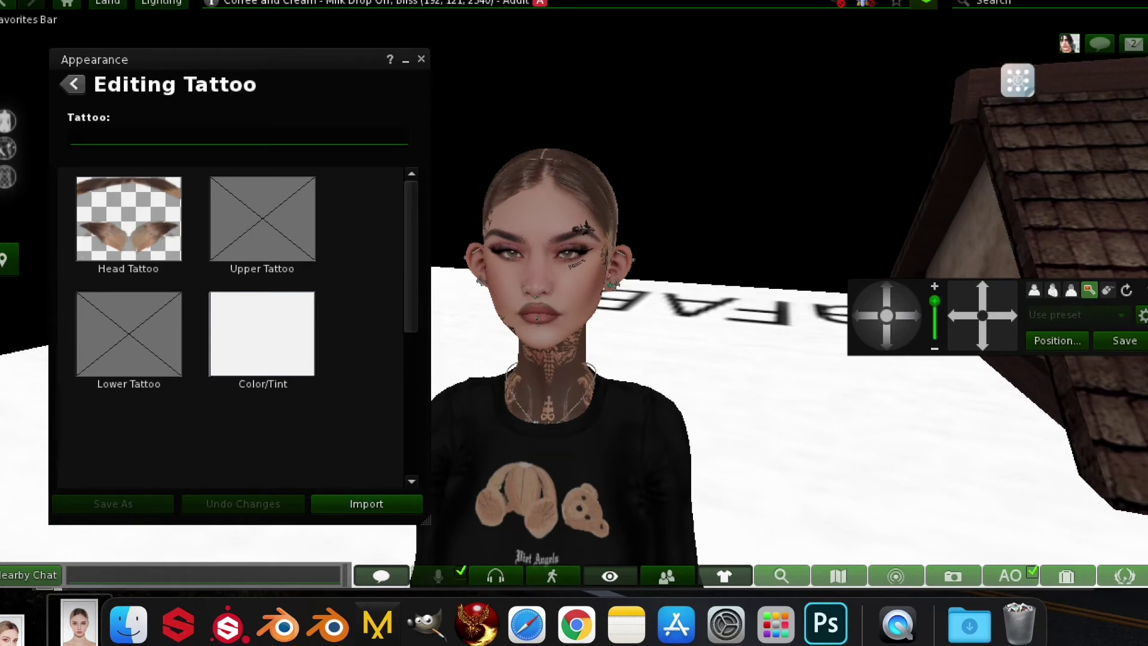
pyautogui.moveTo(568, 322); pyautogui.dragTo(567, 407)
# - Reopen the inventory, collapse all folders, and expand the HAIRSTYLES folder
pyautogui.click(1063, 576)
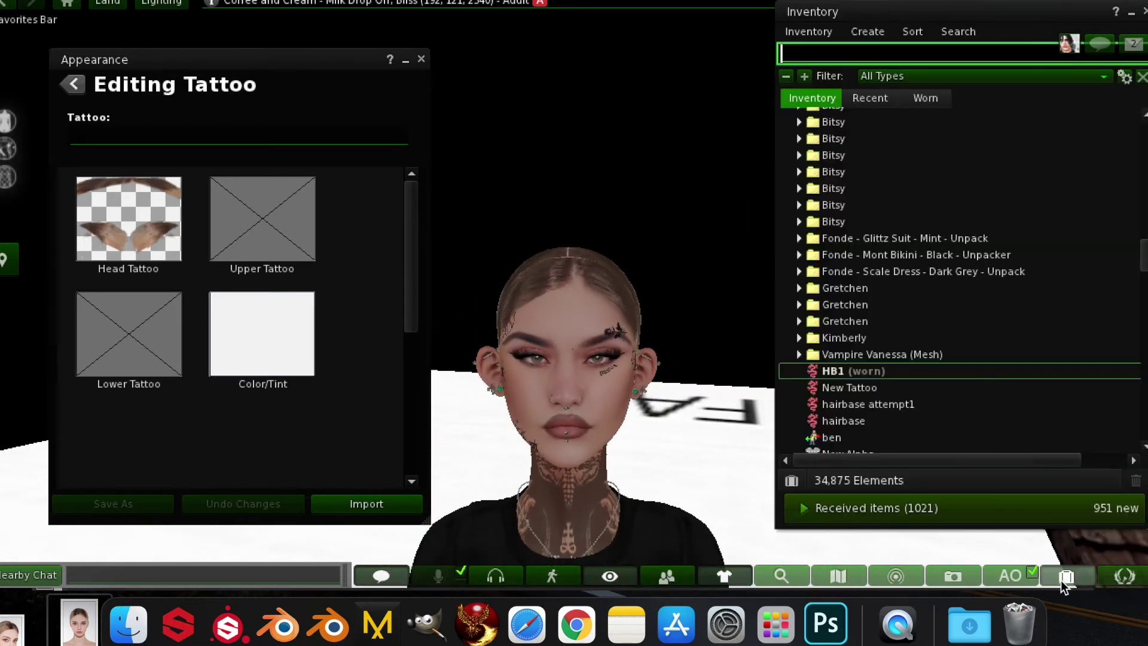
pyautogui.click(786, 75)
pyautogui.click(784, 117)
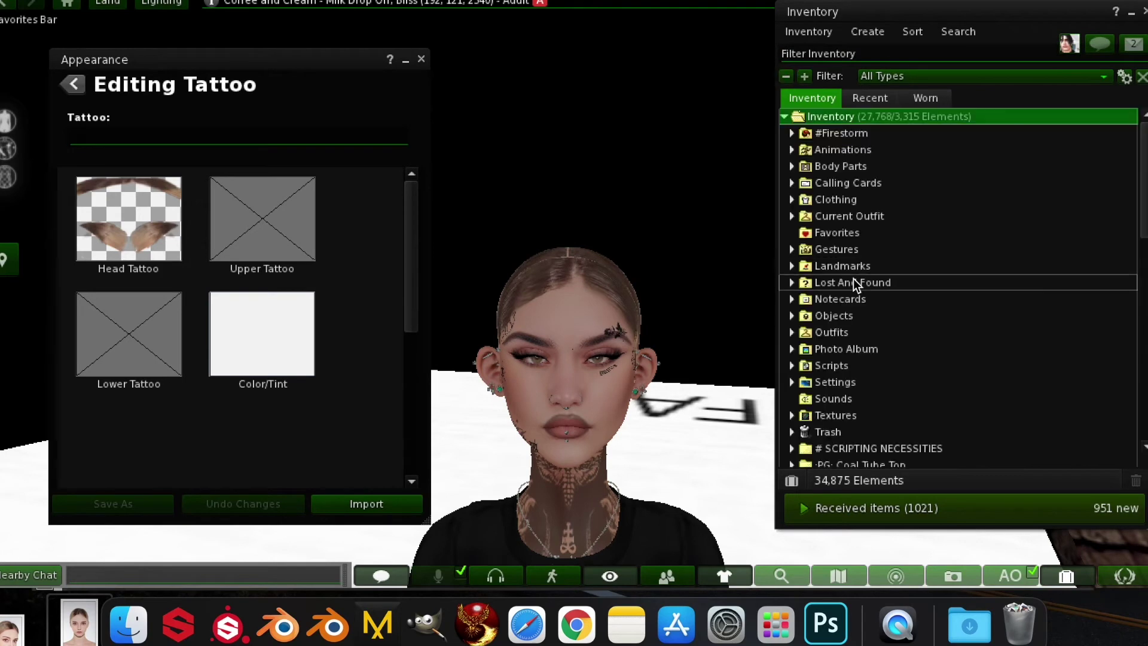
pyautogui.scroll(-7, 852, 279)
pyautogui.scroll(-3, 842, 302)
pyautogui.doubleClick(837, 321)
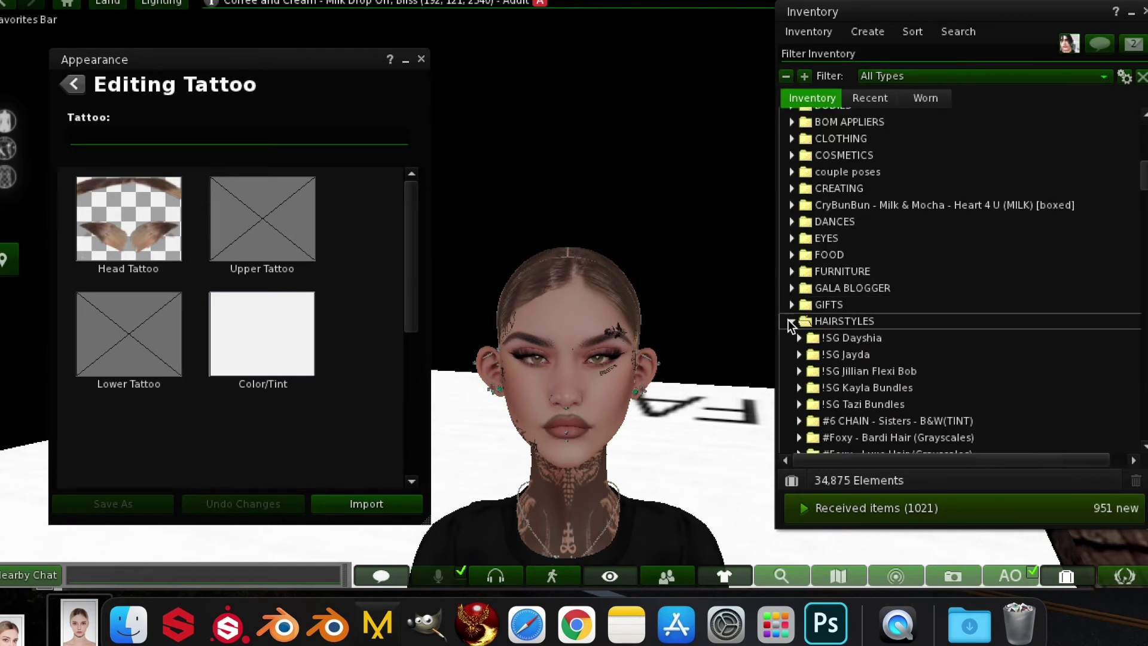
# - Browse the HAIRSTYLES subfolders, including the Ari Yobae contents, for a ponytail to pair with the hairbase
pyautogui.scroll(-5, 819, 179)
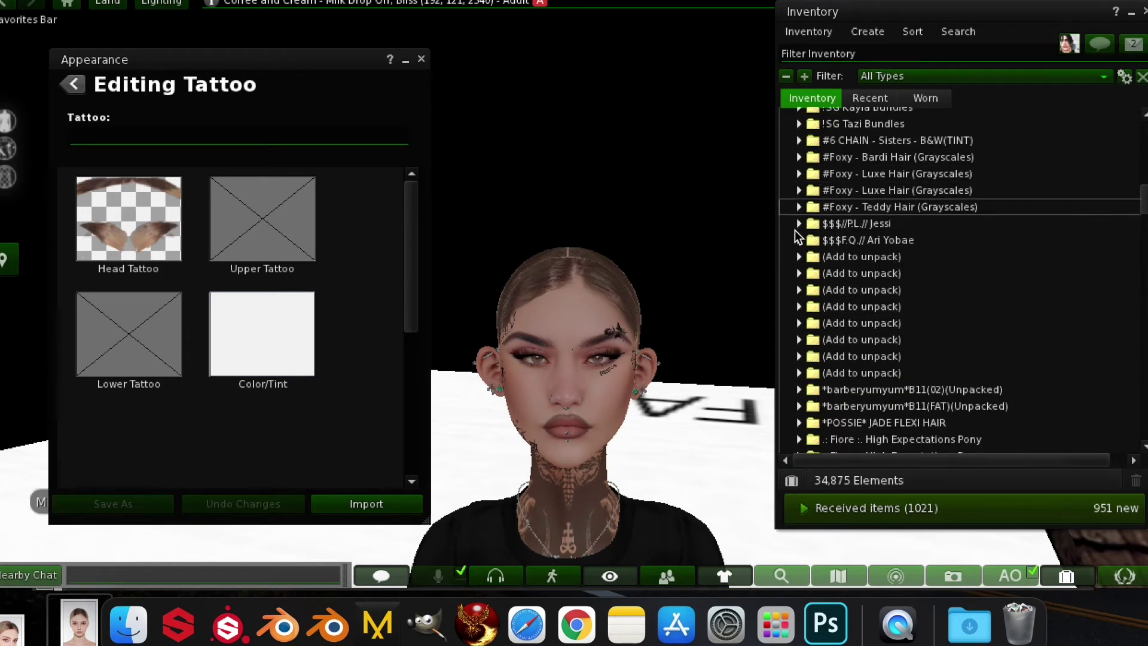
pyautogui.scroll(-4, 801, 261)
pyautogui.scroll(2, 801, 227)
pyautogui.click(784, 181)
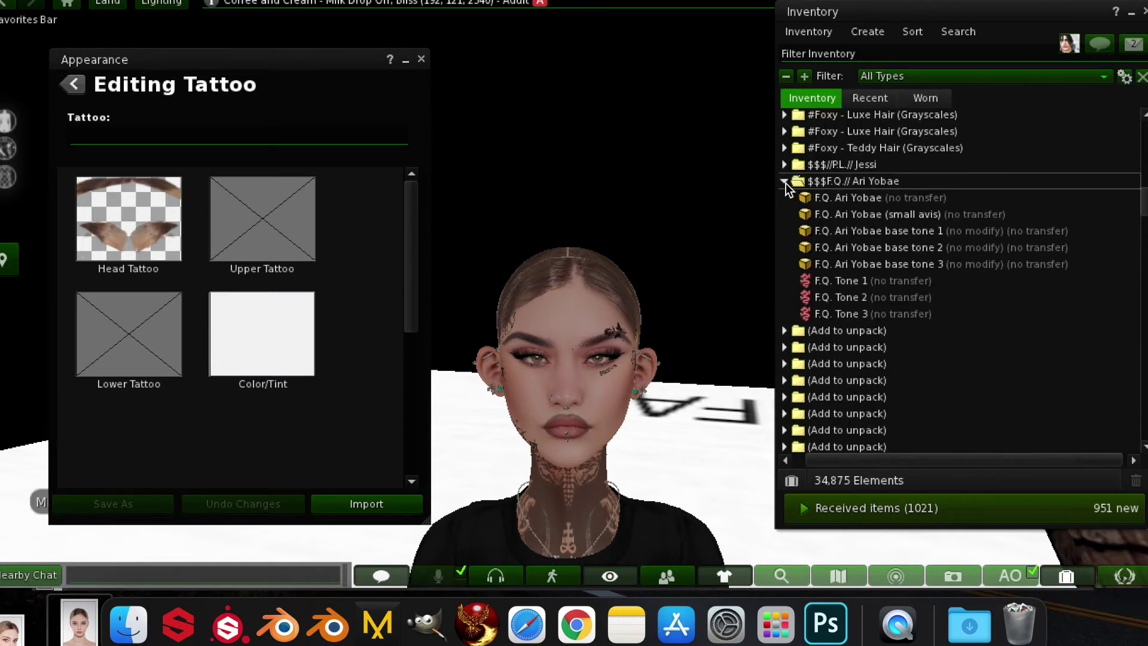
pyautogui.click(784, 181)
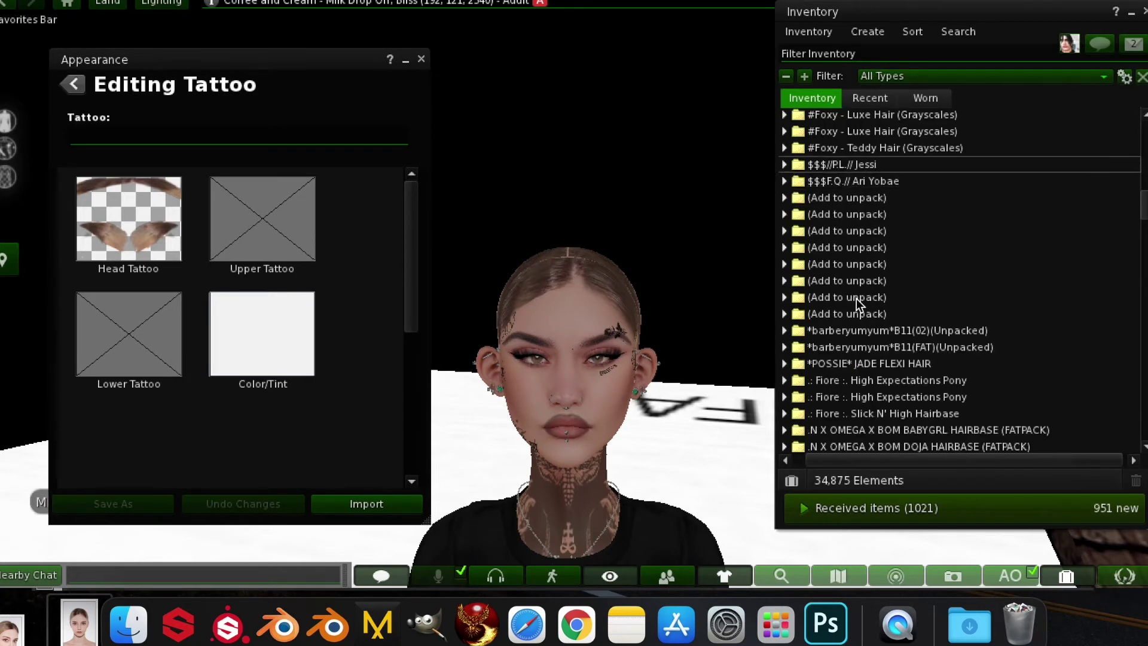
pyautogui.scroll(-2, 856, 299)
pyautogui.scroll(-4, 856, 299)
pyautogui.scroll(-6, 824, 324)
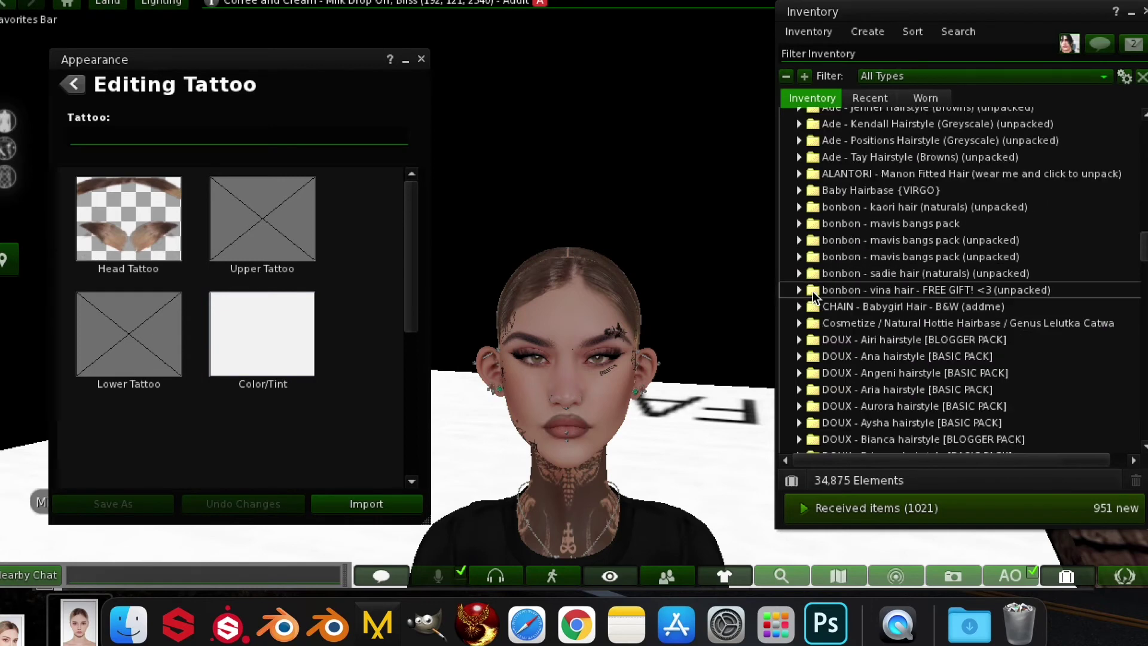
pyautogui.scroll(-14, 849, 333)
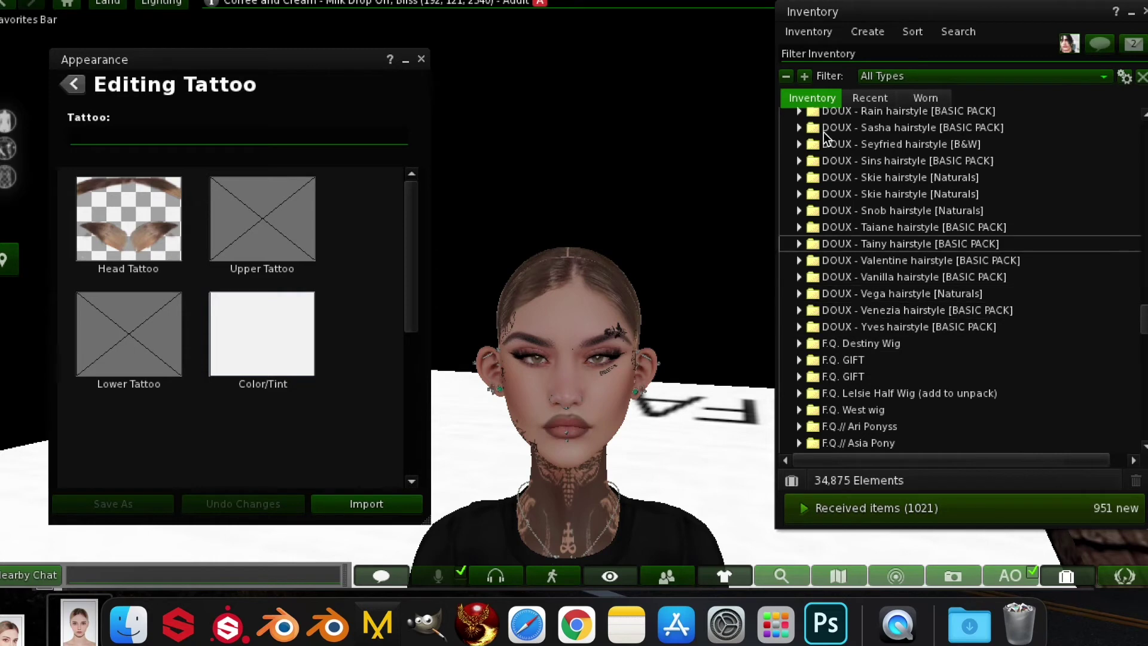
pyautogui.scroll(-2, 861, 293)
# - Wear F.Q. Asia Pony (white) from the F.Q.// Asia Pony folder and open it for editing
pyautogui.click(799, 340)
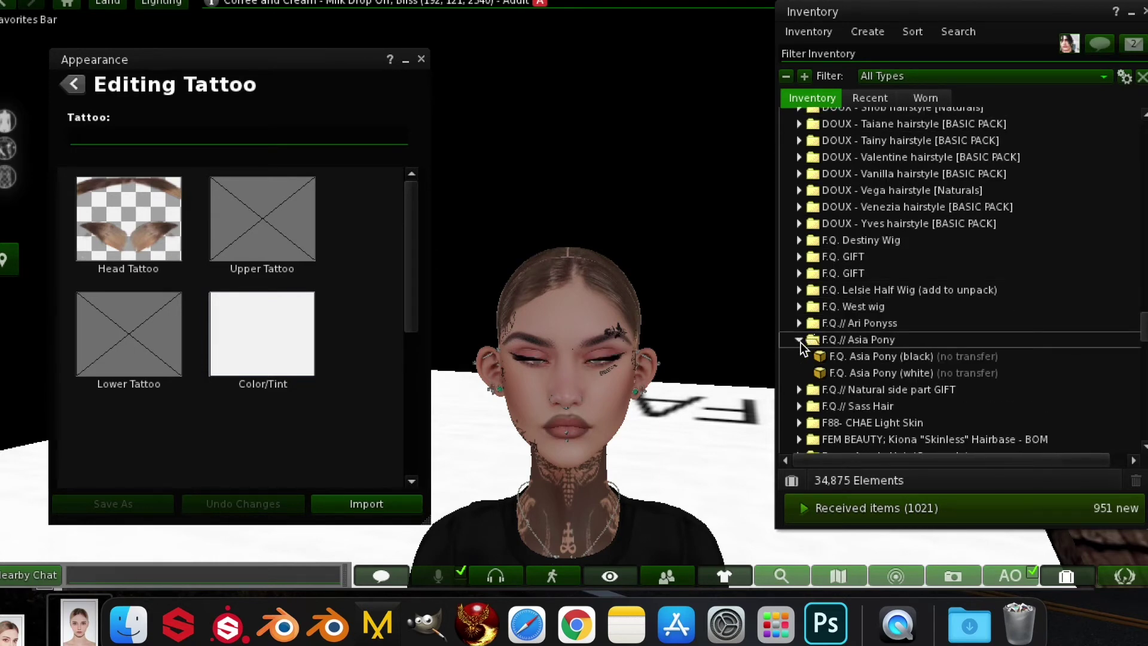
pyautogui.rightClick(811, 374)
pyautogui.click(837, 323)
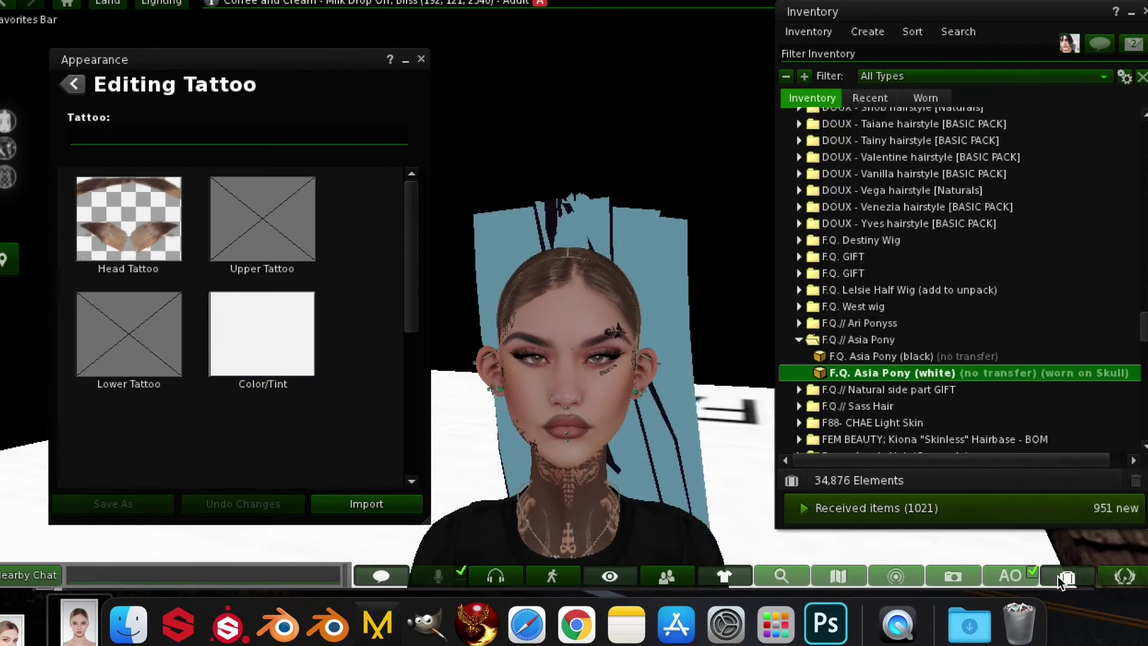
pyautogui.rightClick(968, 373)
pyautogui.click(967, 330)
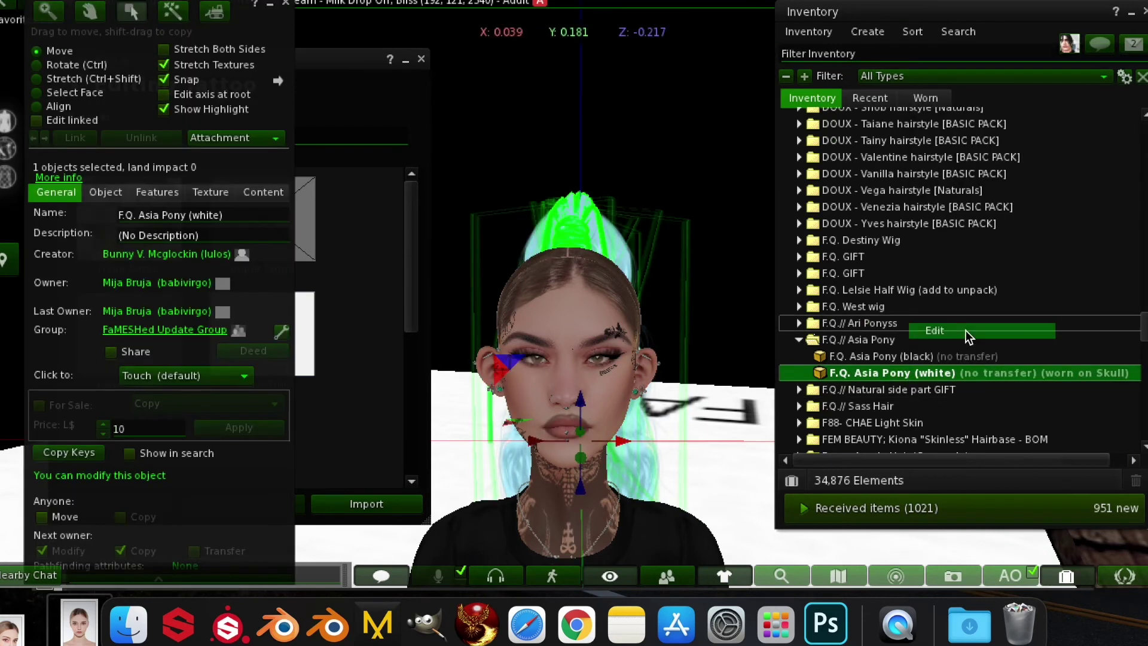
pyautogui.click(296, 21)
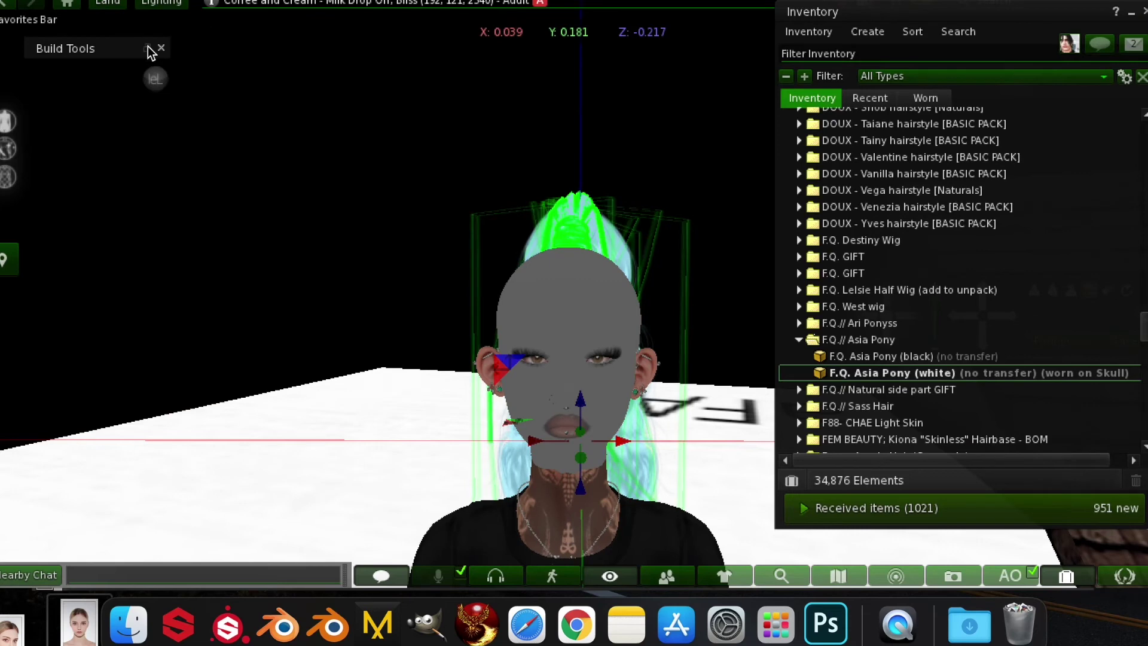
pyautogui.click(147, 47)
pyautogui.click(209, 192)
pyautogui.click(77, 232)
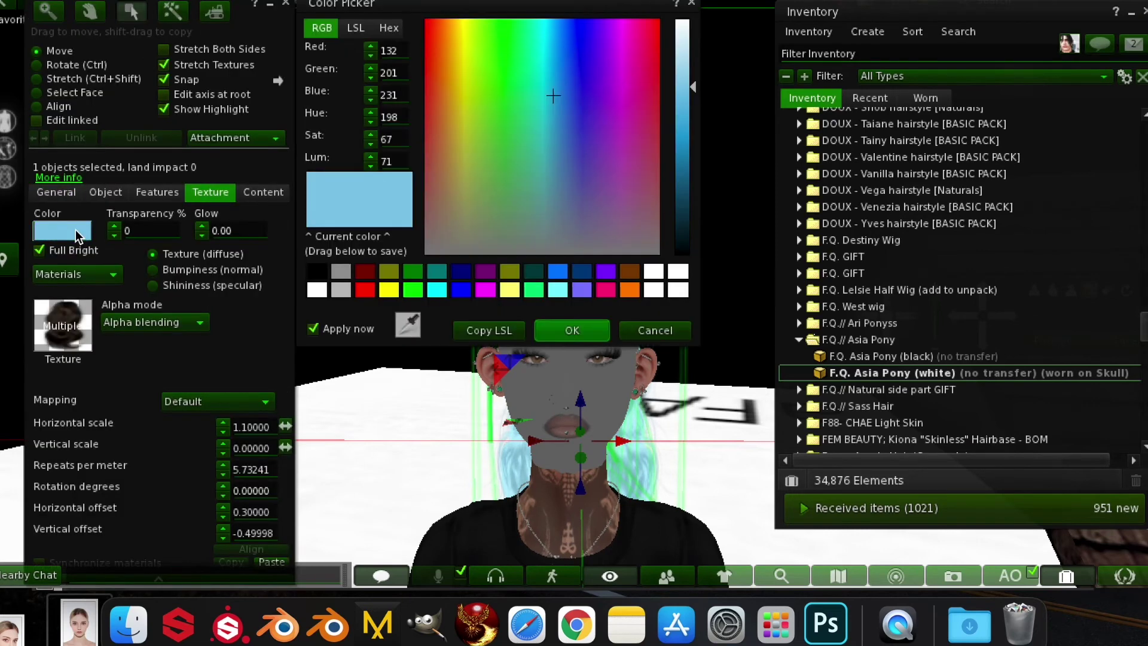
pyautogui.click(690, 4)
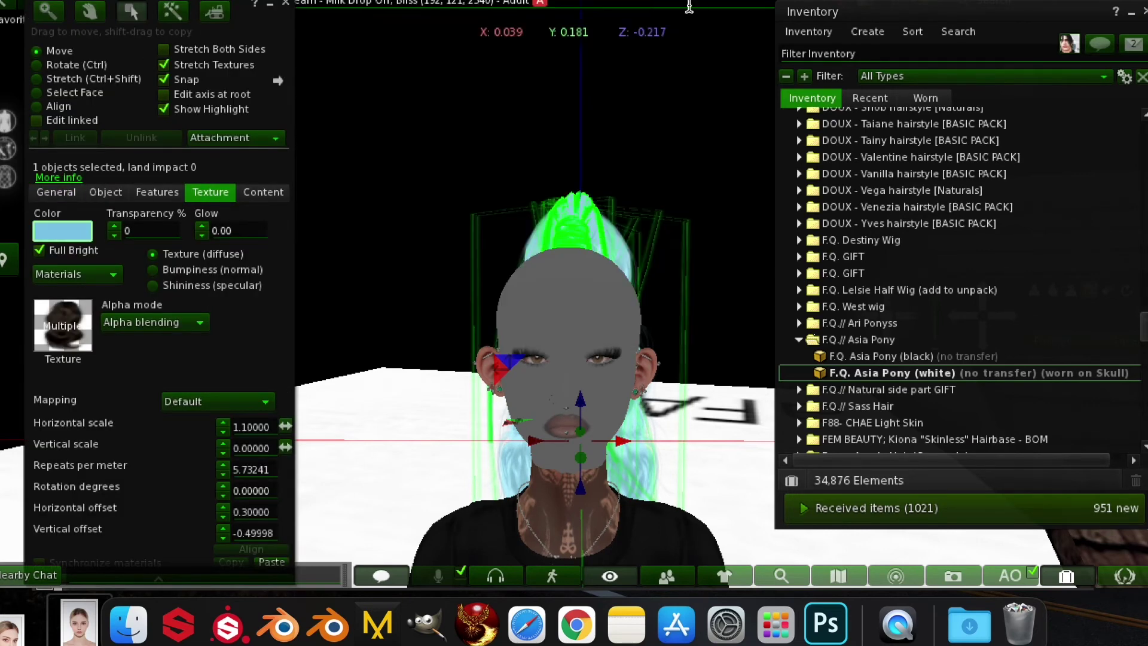
pyautogui.click(286, 5)
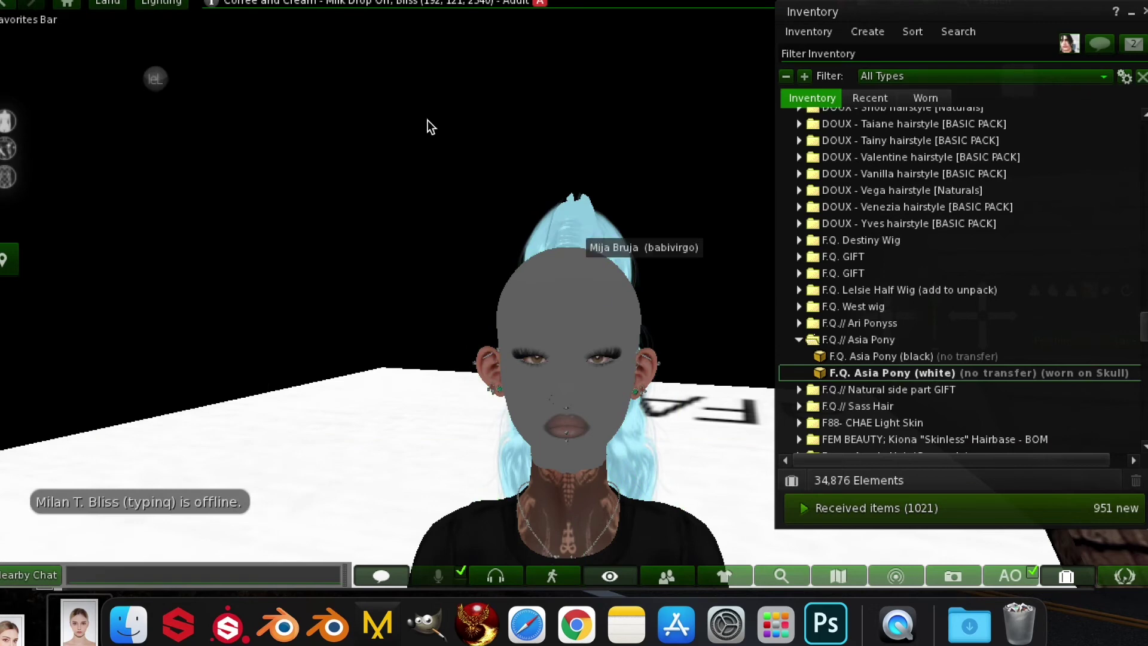
# - Upload the HB1.png image from the Desktop to Second Life as a texture
pyautogui.click(159, 1)
pyautogui.moveTo(216, 221)
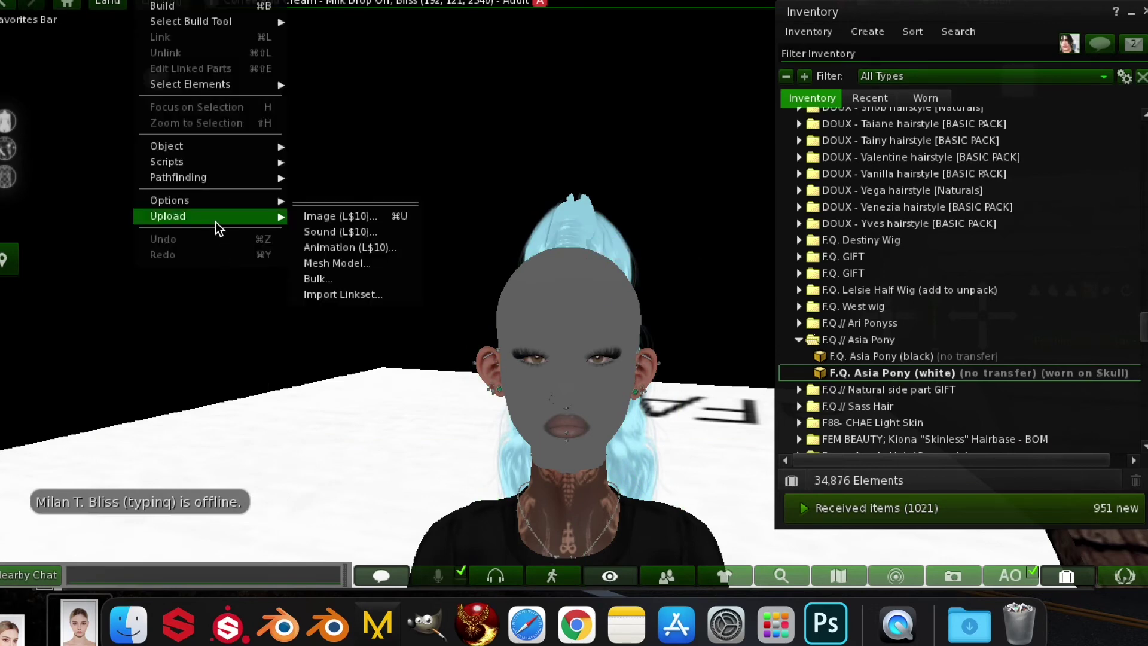
pyautogui.click(331, 220)
pyautogui.doubleClick(474, 221)
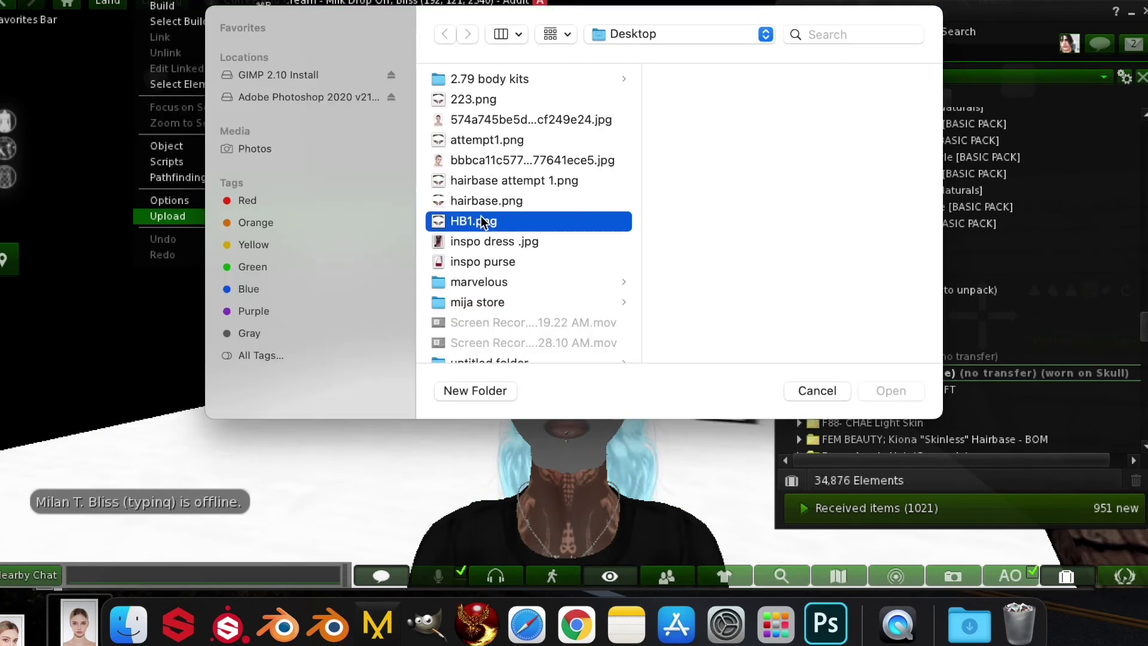
pyautogui.click(507, 460)
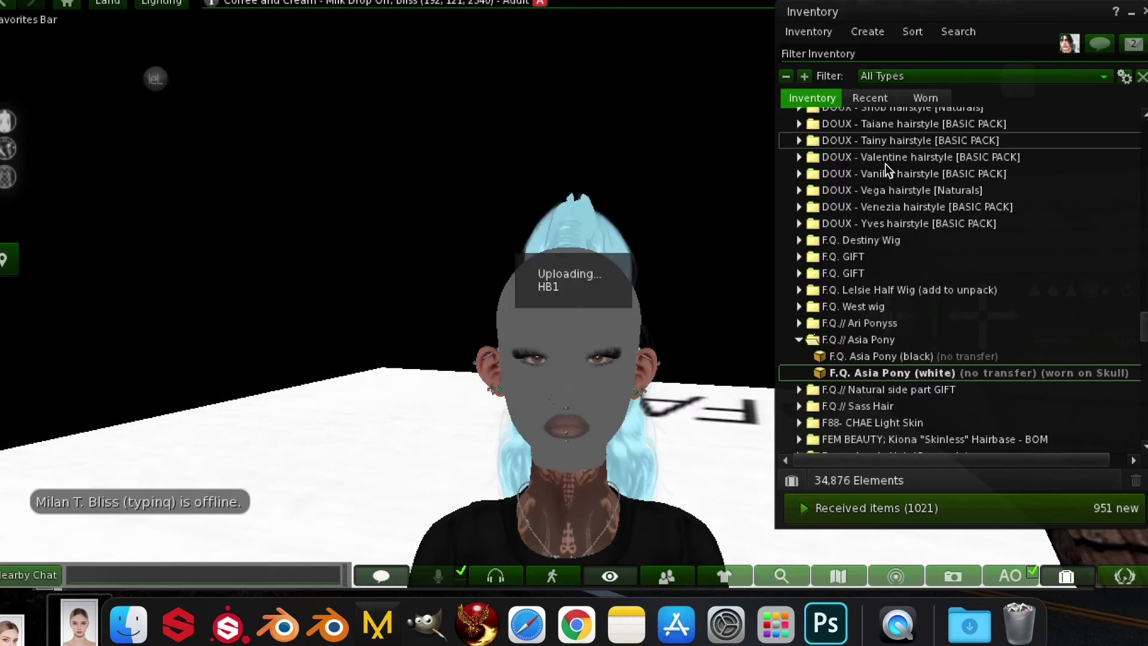
# - Edit the worn HB1 tattoo, replace its Head Tattoo texture with the newly uploaded one from the Textures folder, and save it
pyautogui.click(913, 100)
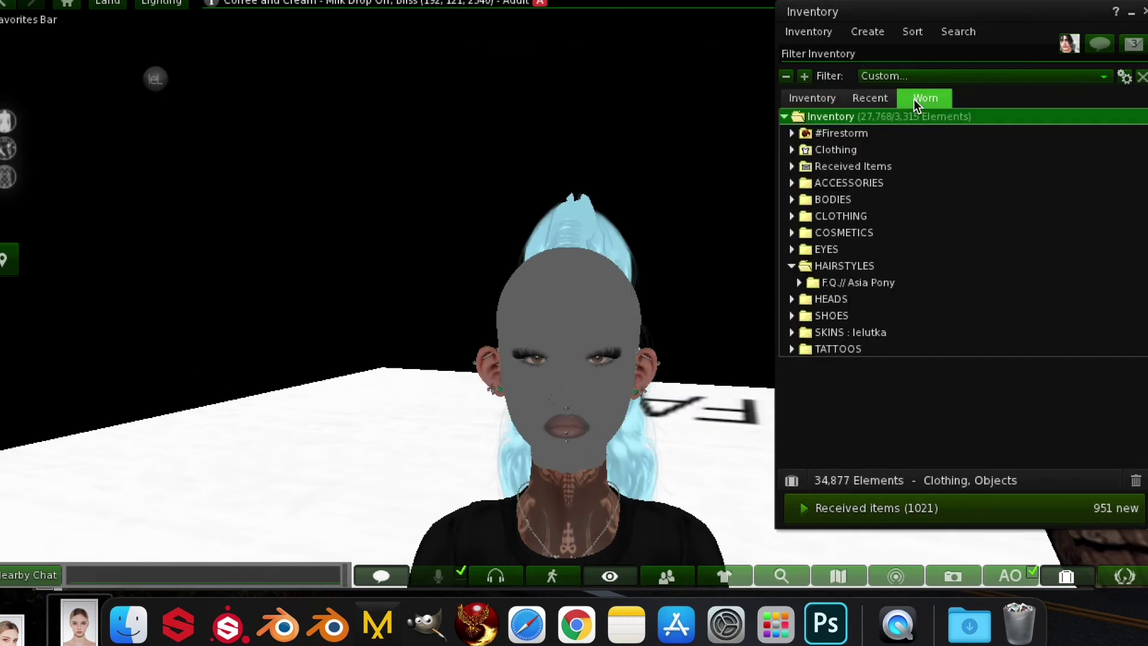
pyautogui.click(791, 151)
pyautogui.rightClick(811, 190)
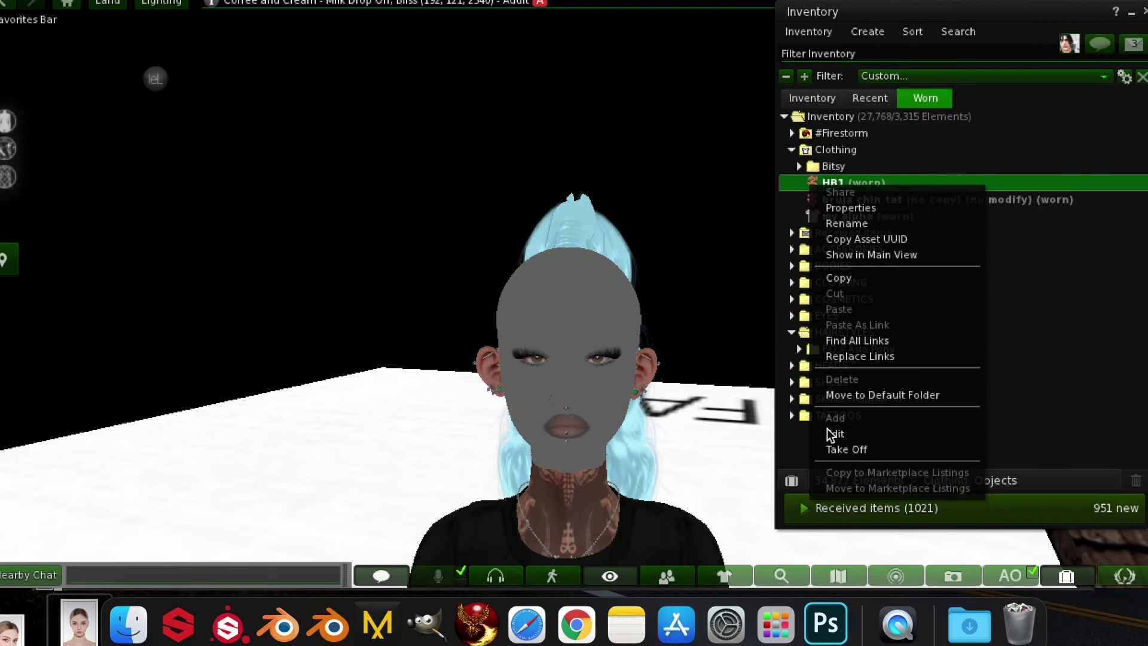
pyautogui.click(832, 434)
pyautogui.click(149, 227)
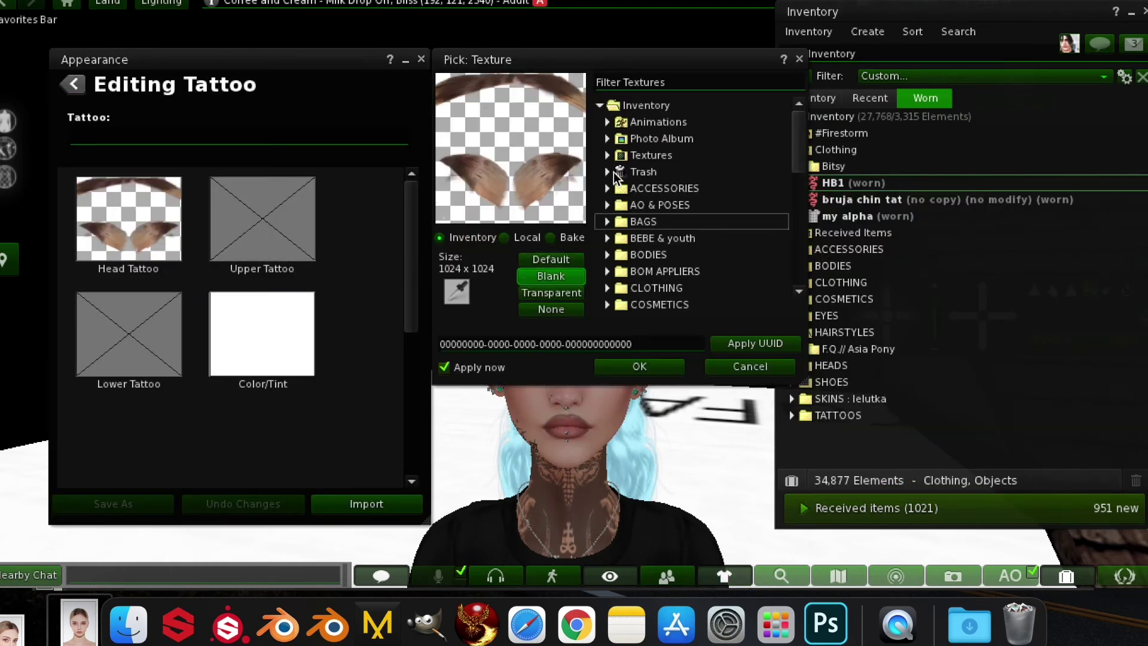
pyautogui.click(608, 154)
pyautogui.click(634, 206)
pyautogui.click(651, 367)
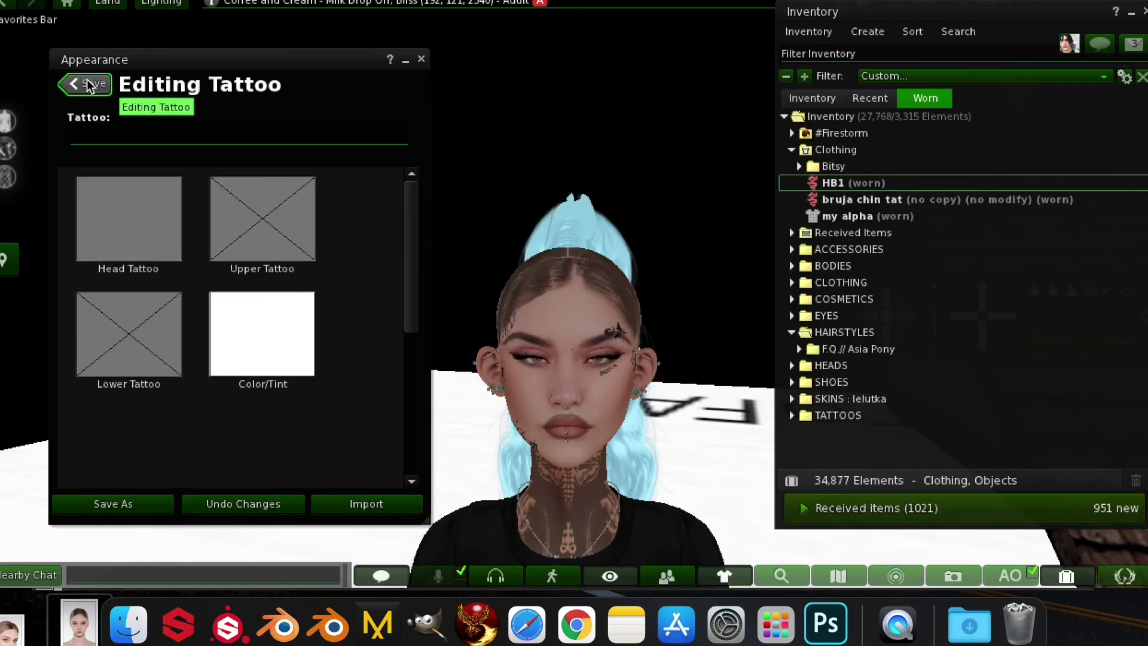
pyautogui.click(88, 84)
pyautogui.click(421, 58)
# - Edit the worn F.Q. Asia Pony (white) and tint its texture brown with RGB 128, 64, 0, keeping the avatar's face unobstructed
pyautogui.click(799, 349)
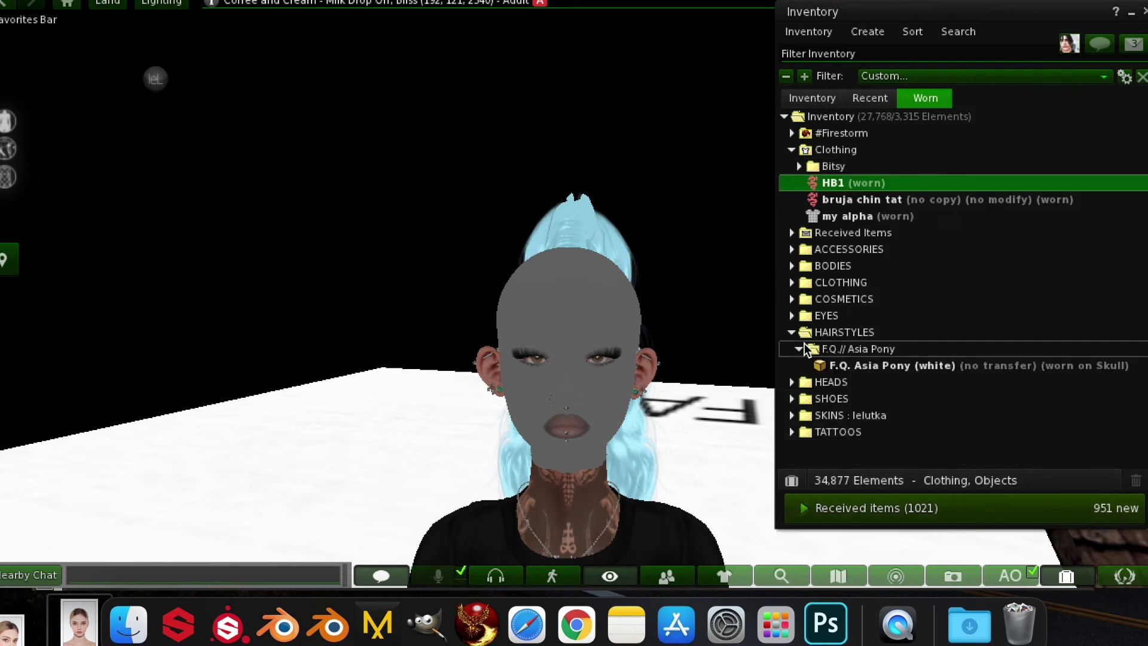
pyautogui.rightClick(813, 363)
pyautogui.click(845, 310)
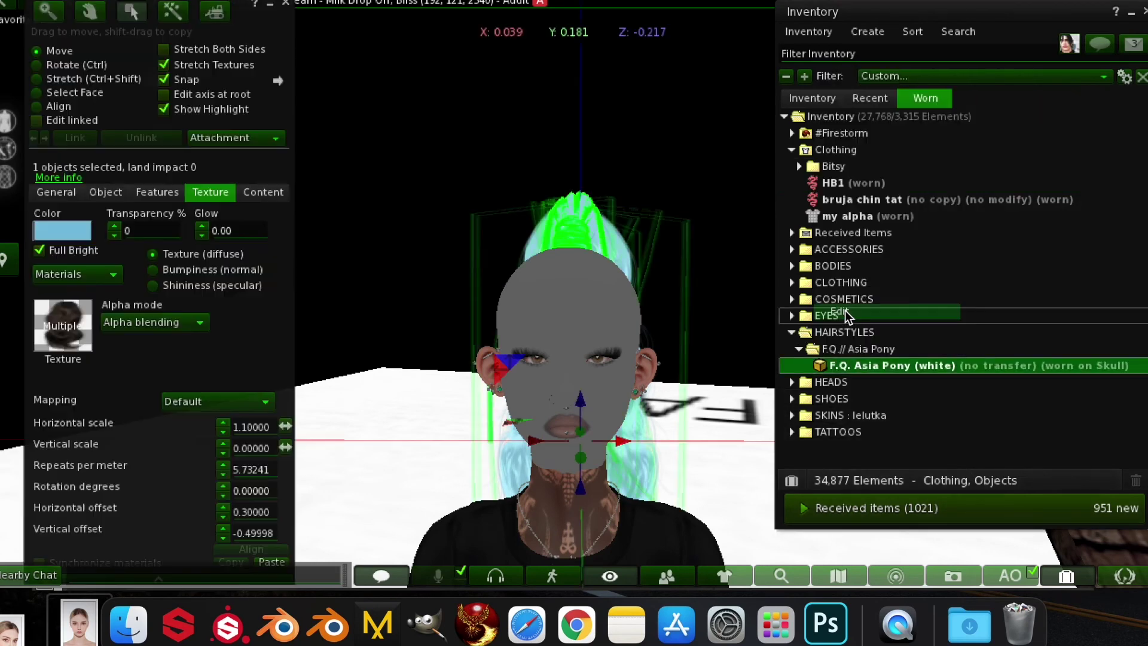
pyautogui.click(68, 232)
pyautogui.click(627, 272)
pyautogui.moveTo(540, 6); pyautogui.dragTo(268, 128)
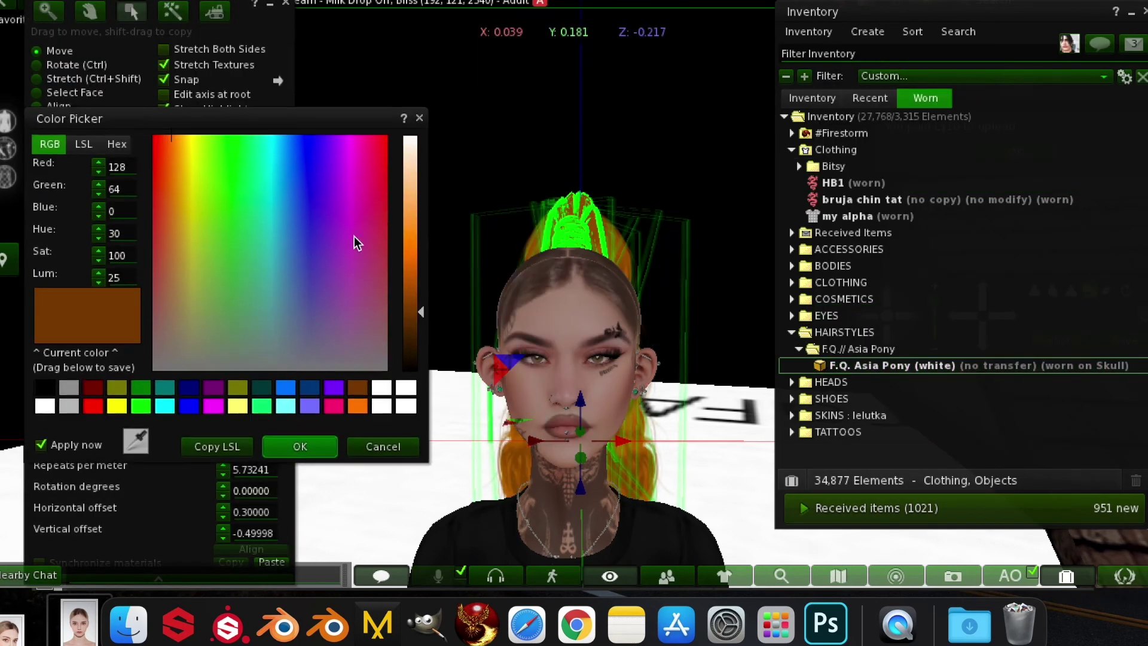